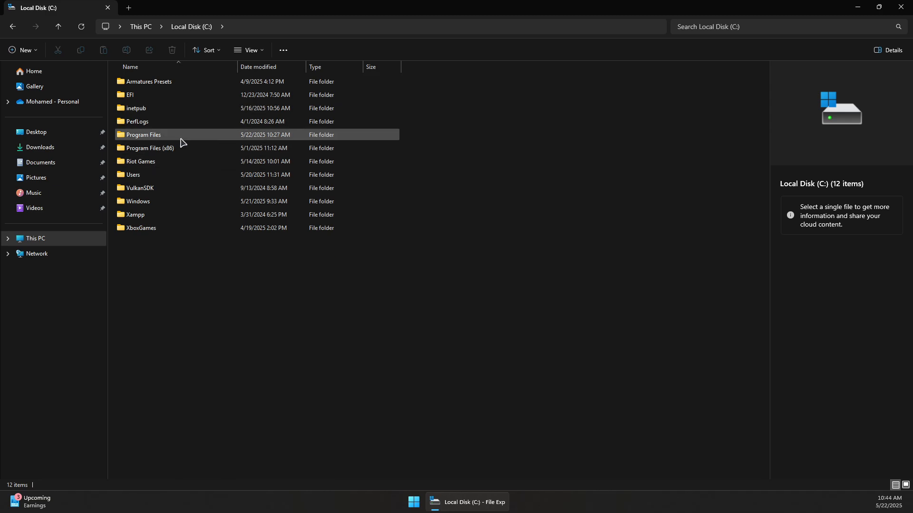
Step: Open the Fonts folder inside the Windows folder on Local Disk (C:)
double_click(147, 201)
left_click(157, 136)
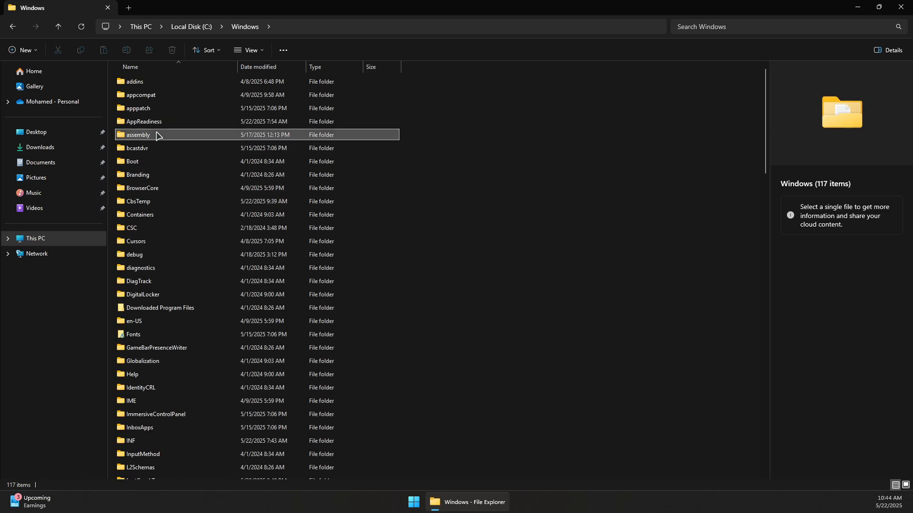
key("s")
left_click(157, 186)
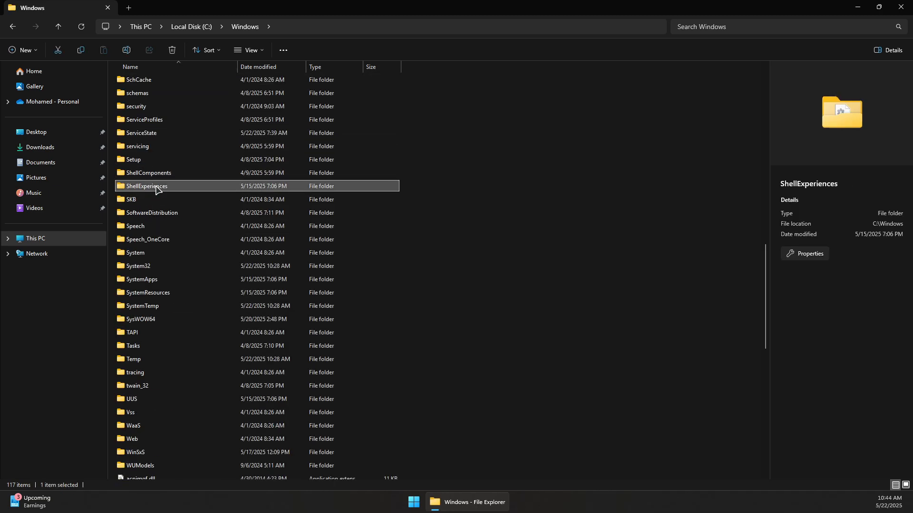
key("f")
scroll(143, 95, "up", 2)
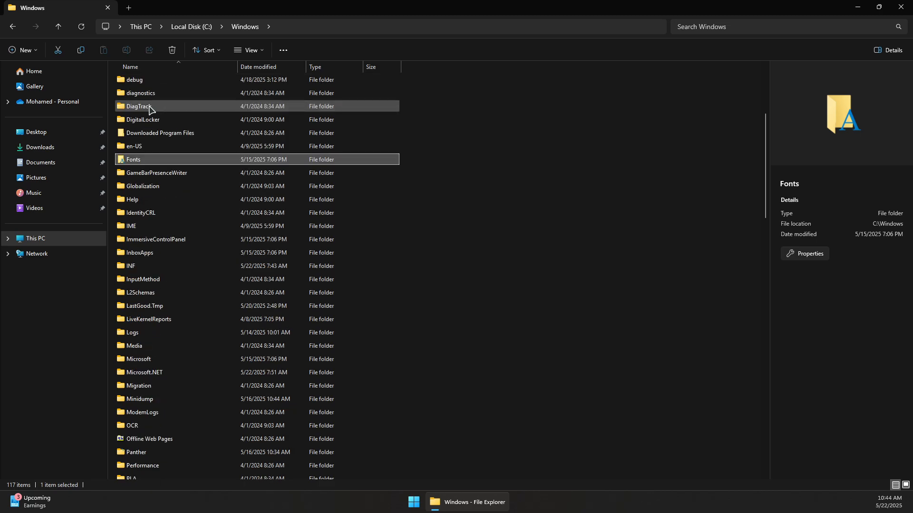
double_click(147, 159)
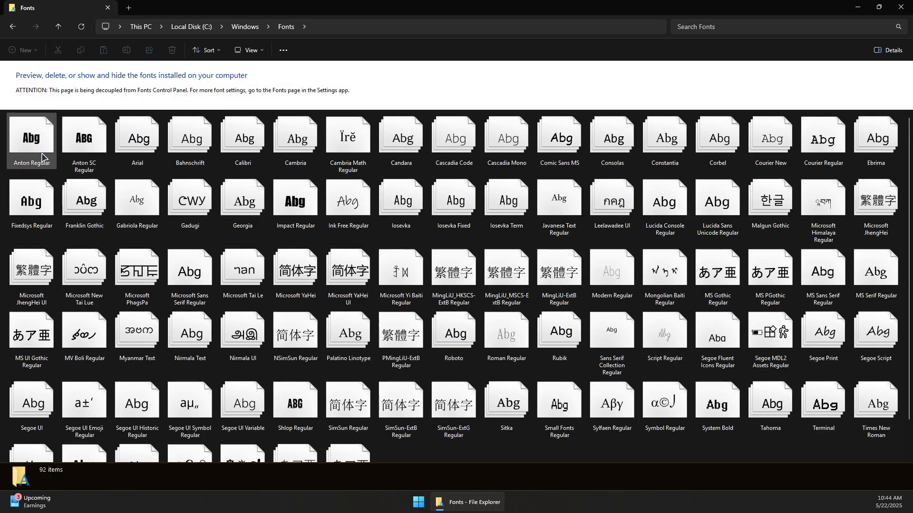
Step: Look through the installed fonts, select Candara and try to preview it
left_click(242, 205)
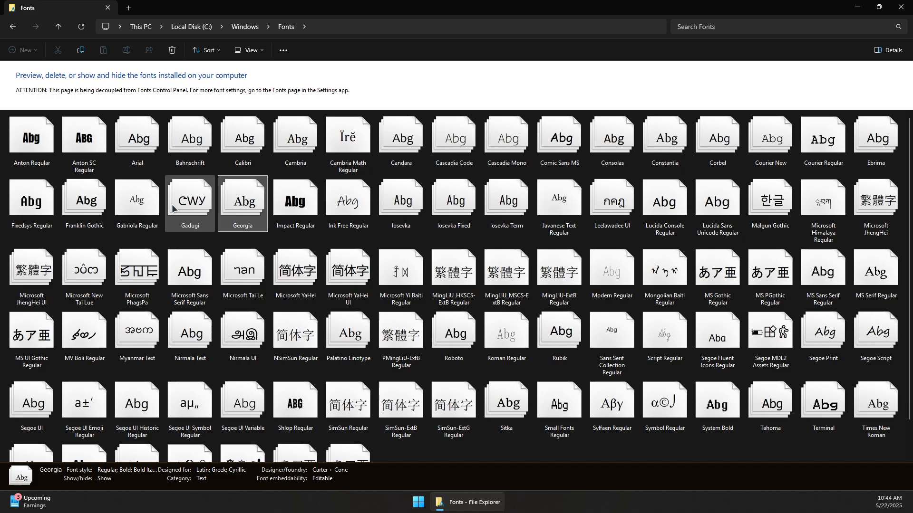
left_click(302, 207)
left_click(302, 207, "ctrl")
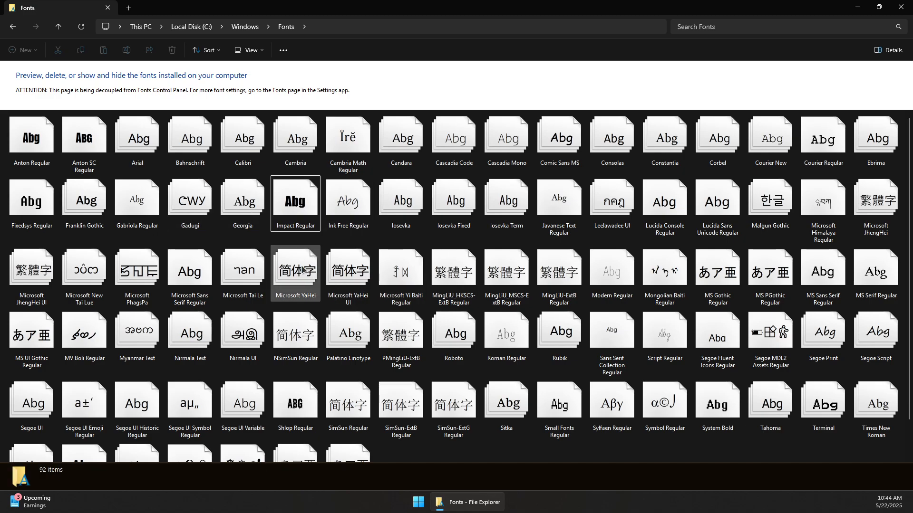
left_click(407, 138)
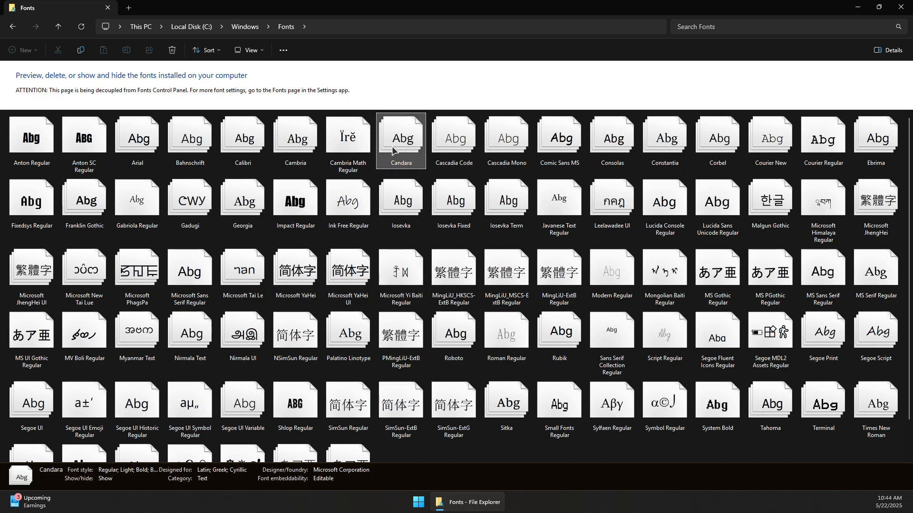
right_click(390, 149)
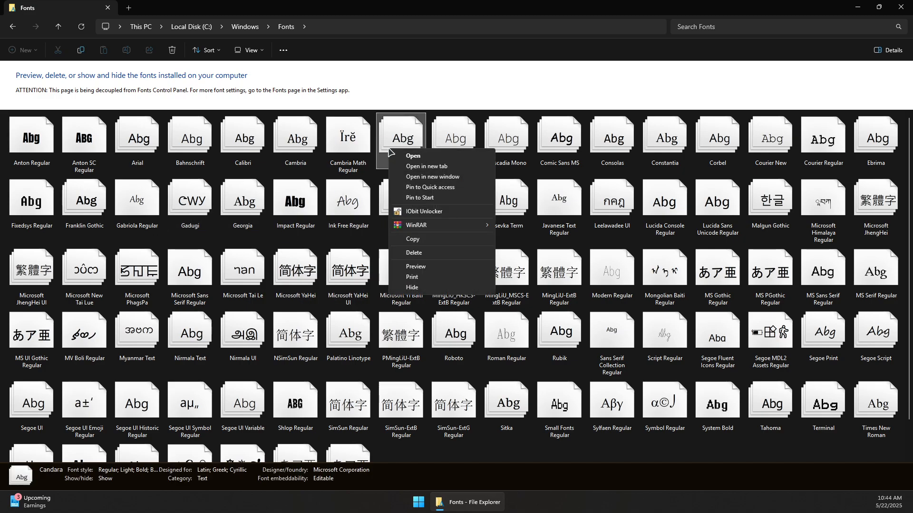
left_click(435, 271)
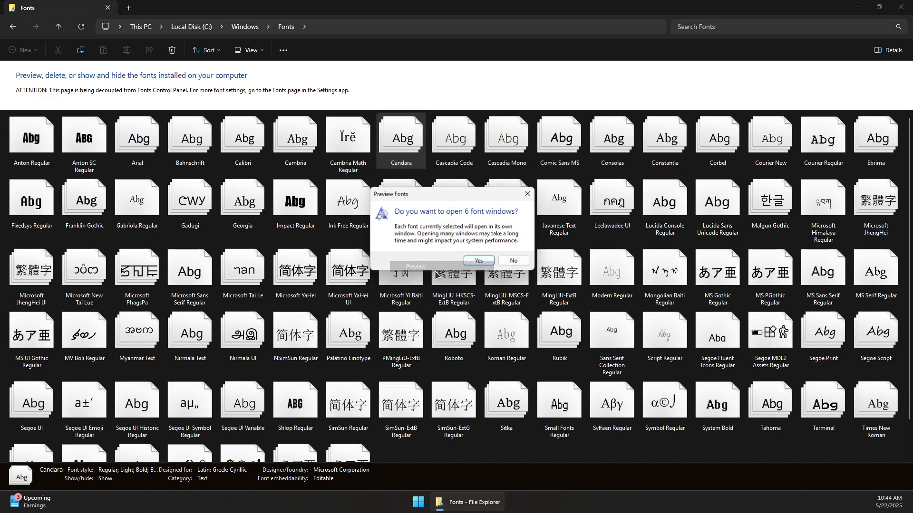
left_click(514, 261)
right_click(402, 159)
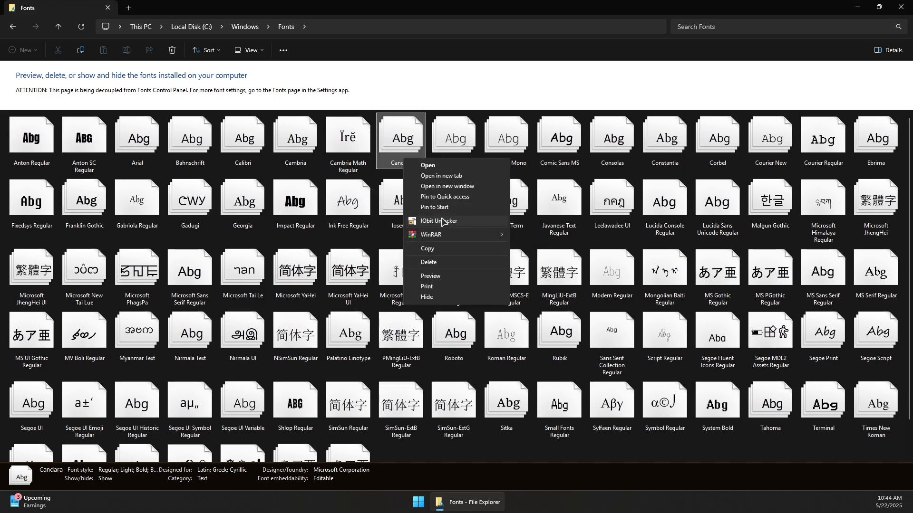
Step: Switch to Notepad++ and write down the font name Candara in the blank document
left_click(416, 505)
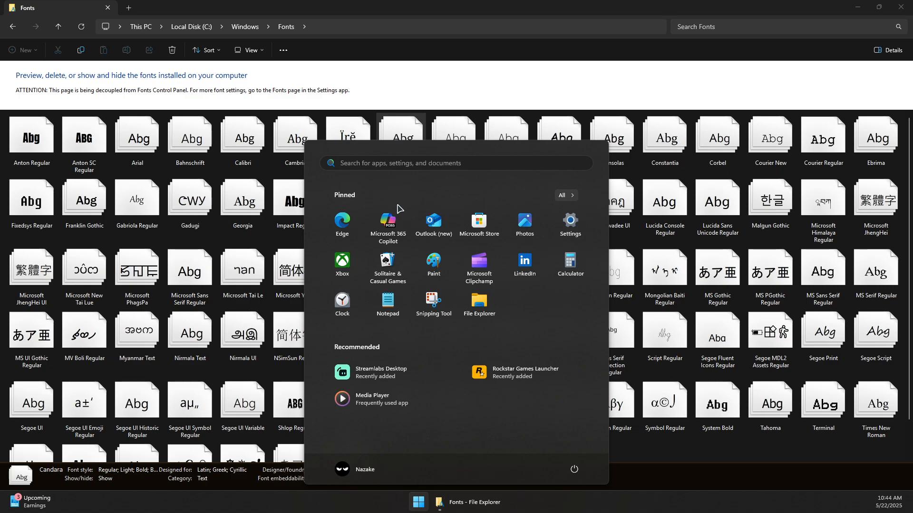
type("note")
left_click(334, 230)
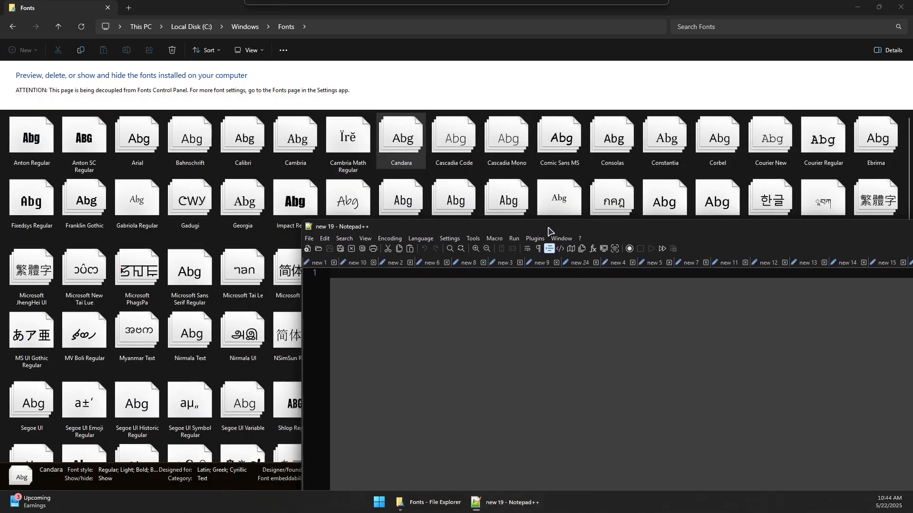
type("Candara")
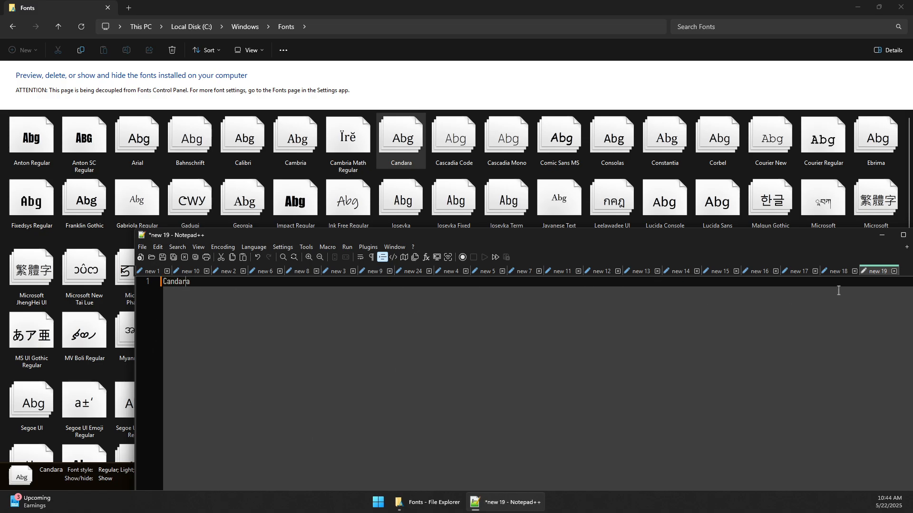
Step: Minimize Notepad++ and the Fonts window to show the desktop
left_click(883, 236)
left_click(129, 8)
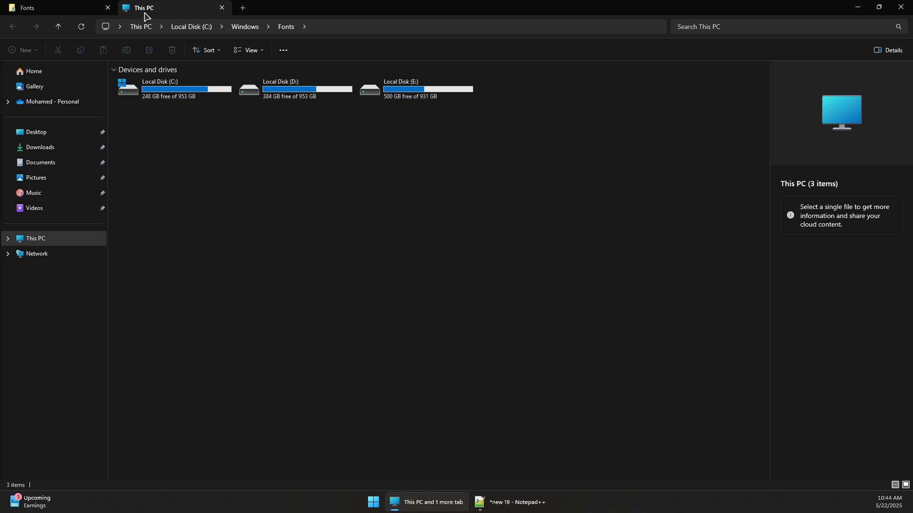
left_click(221, 8)
key("super+d")
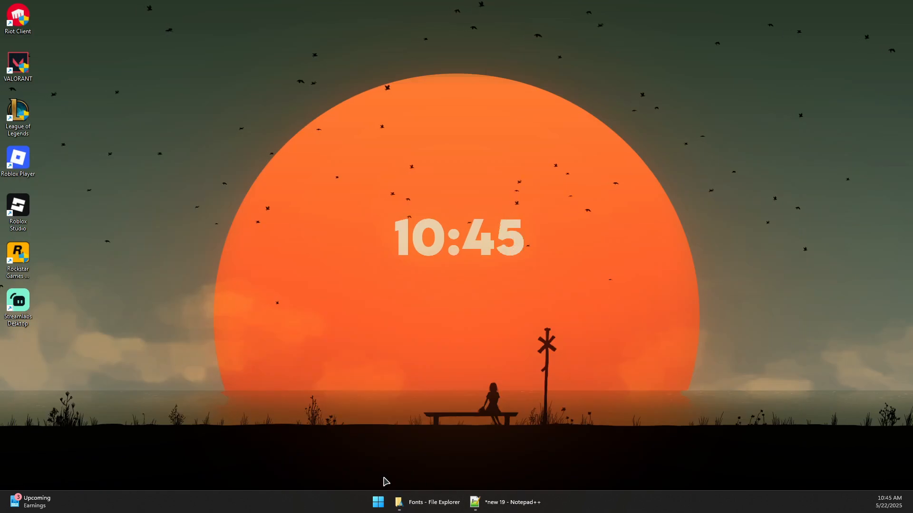
left_click(434, 504)
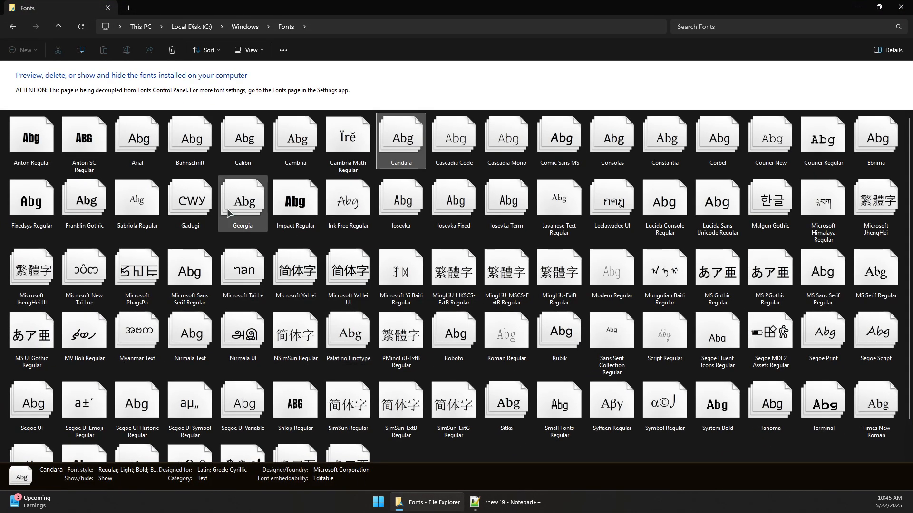
left_click(427, 503)
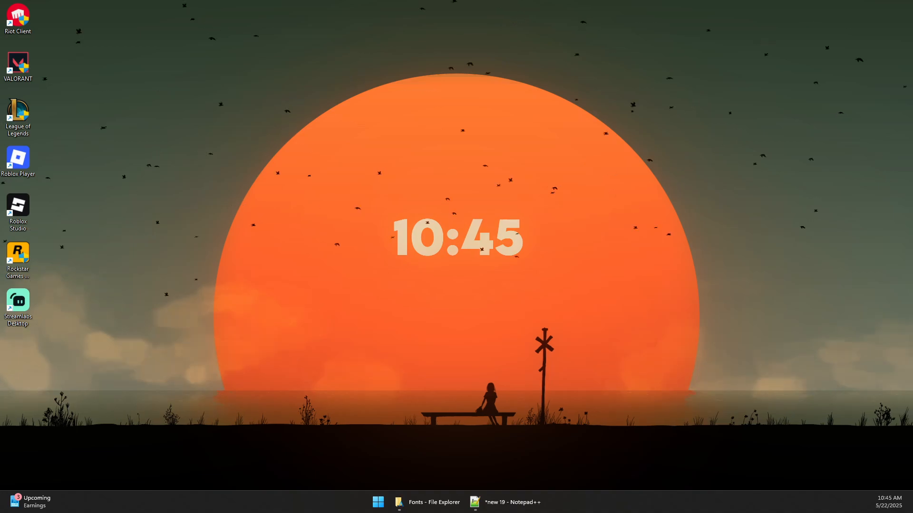
Step: Launch Registry Editor with the Run command regedit and shrink its maximized window so the desktop shows around it
right_click(378, 503)
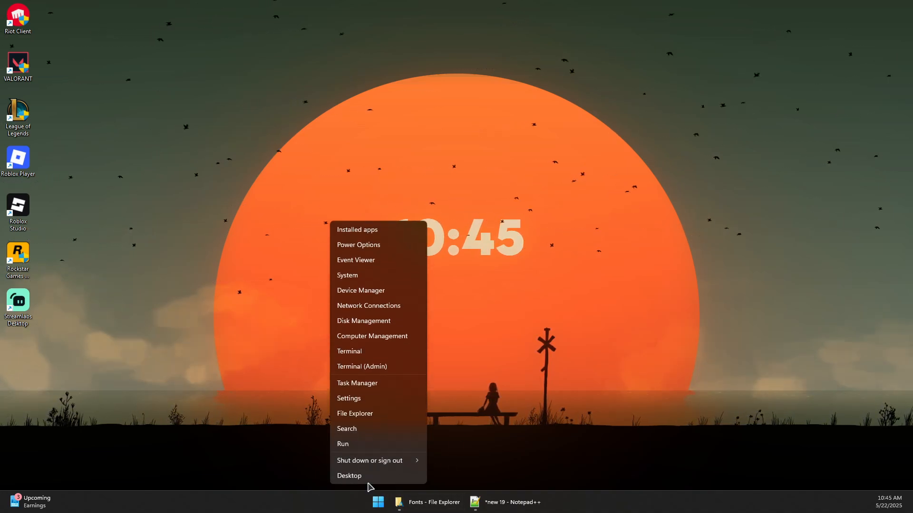
left_click(356, 444)
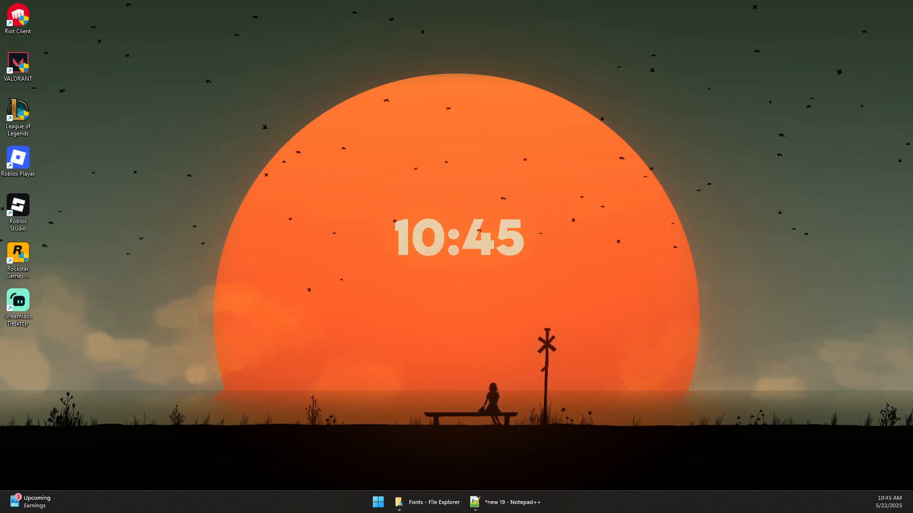
left_click_drag(393, 284, 324, 310)
type("regedit")
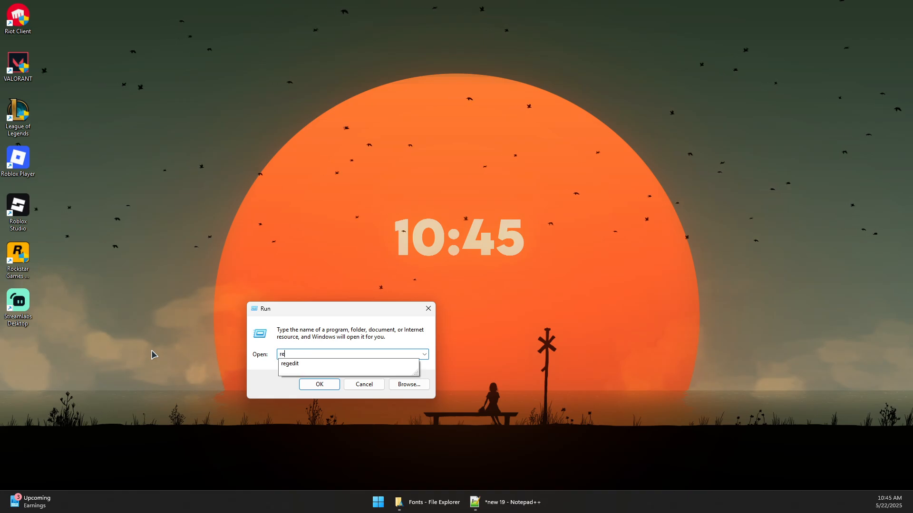
key("Return")
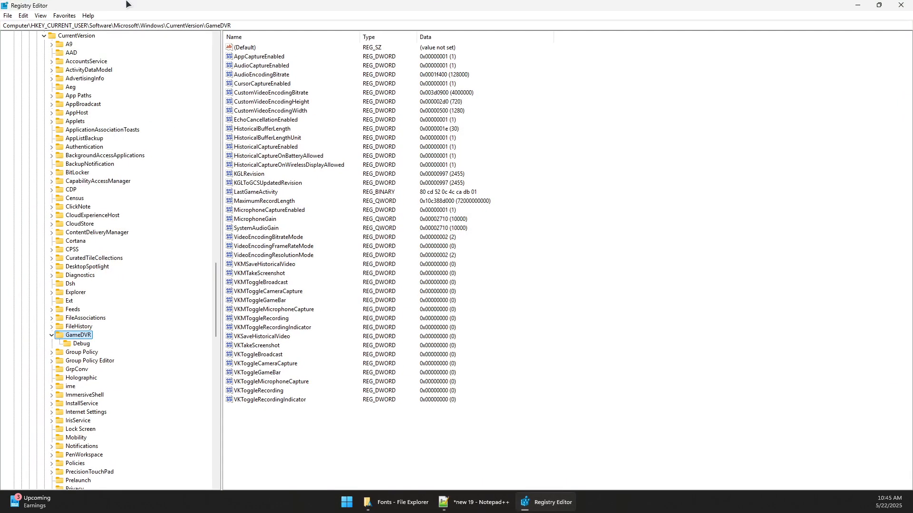
left_click_drag(127, 4, 249, 62)
left_click_drag(169, 67, 189, 52)
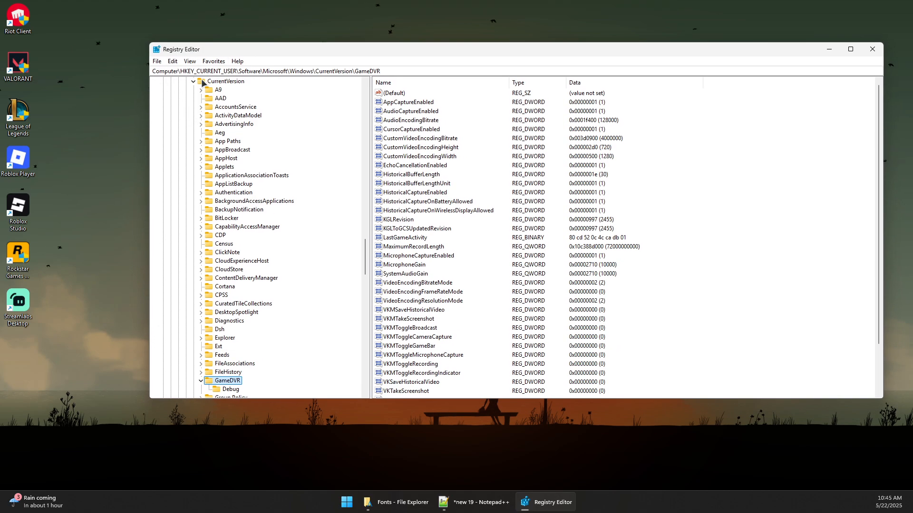
left_click(157, 62)
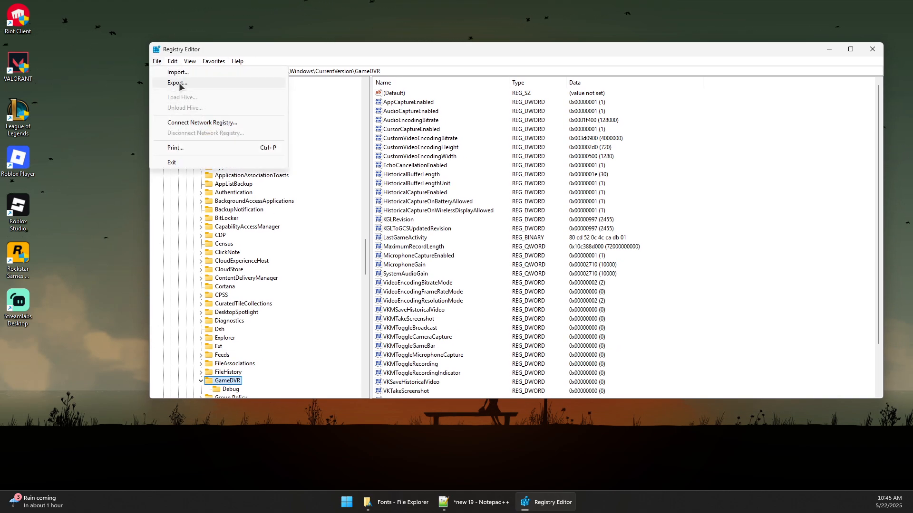
left_click(197, 83)
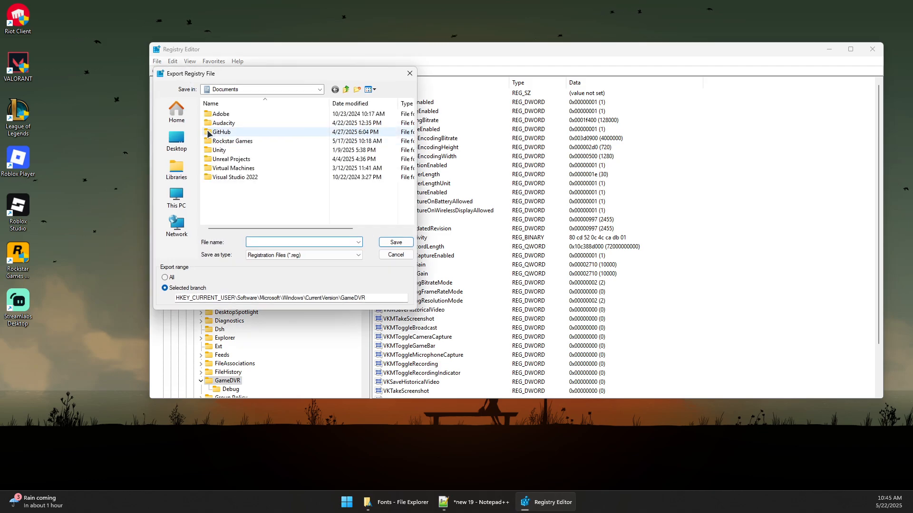
left_click_drag(177, 76, 287, 77)
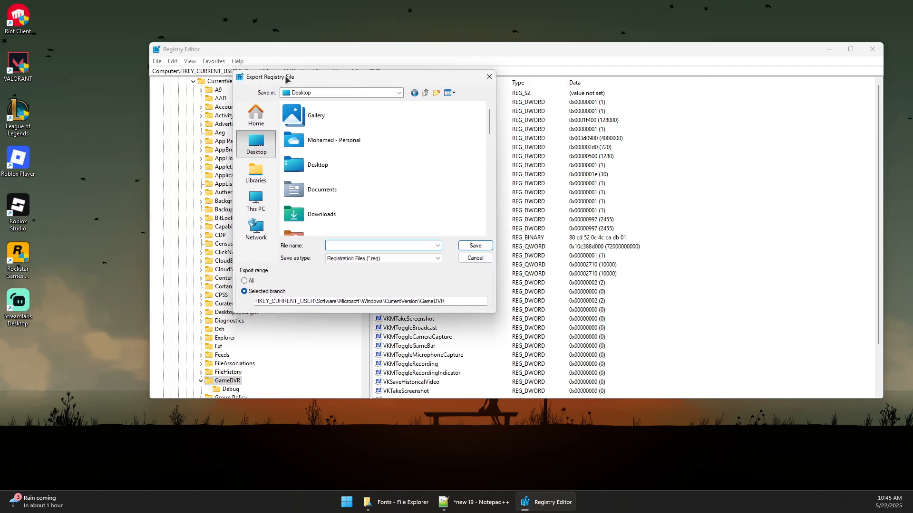
left_click(490, 74)
Step: Export the selected GameDVR registry branch to the Desktop as a registration file named font_backup
left_click(157, 61)
left_click(183, 84)
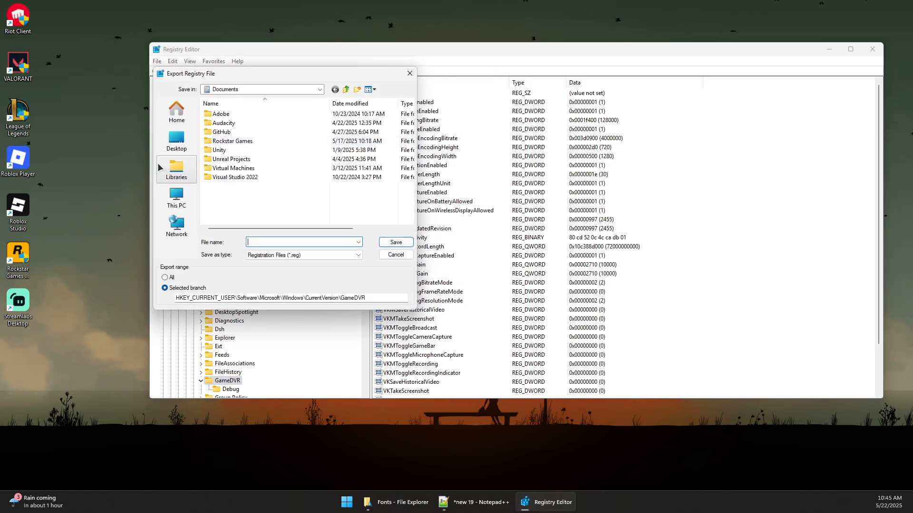
left_click(175, 143)
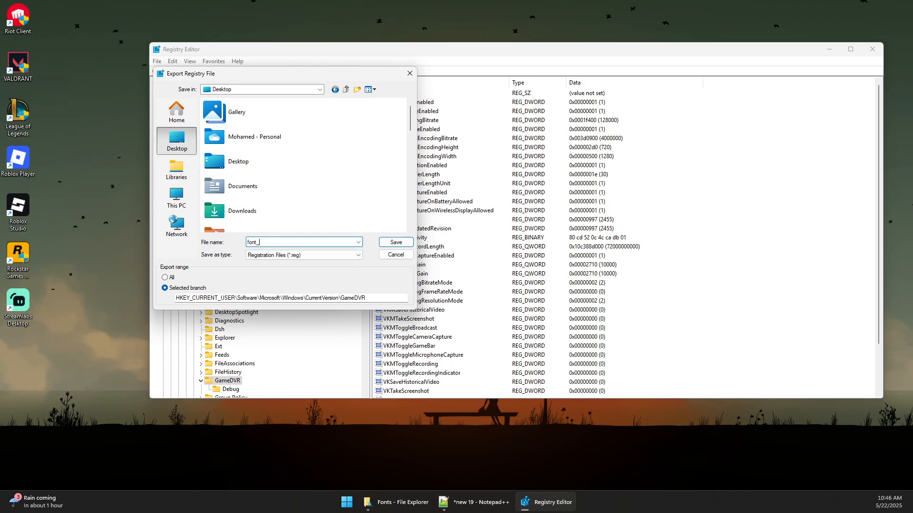
type("font_backup")
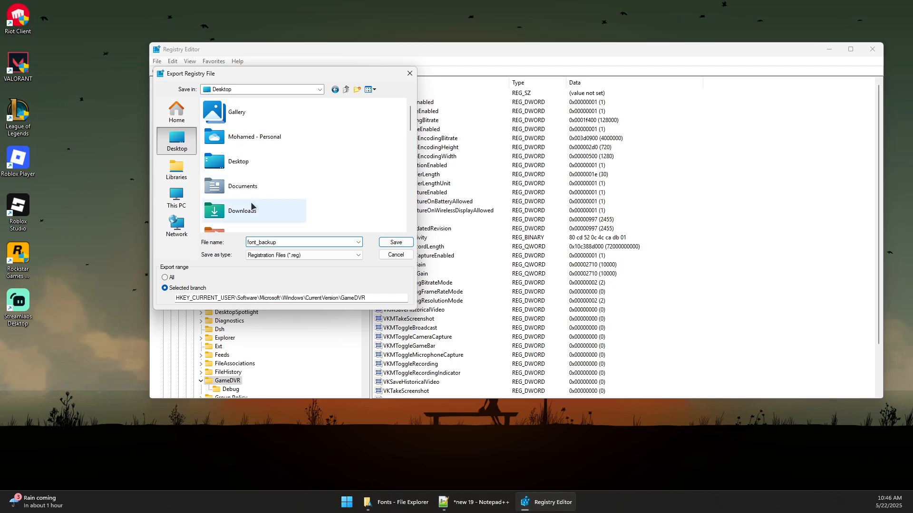
left_click(397, 242)
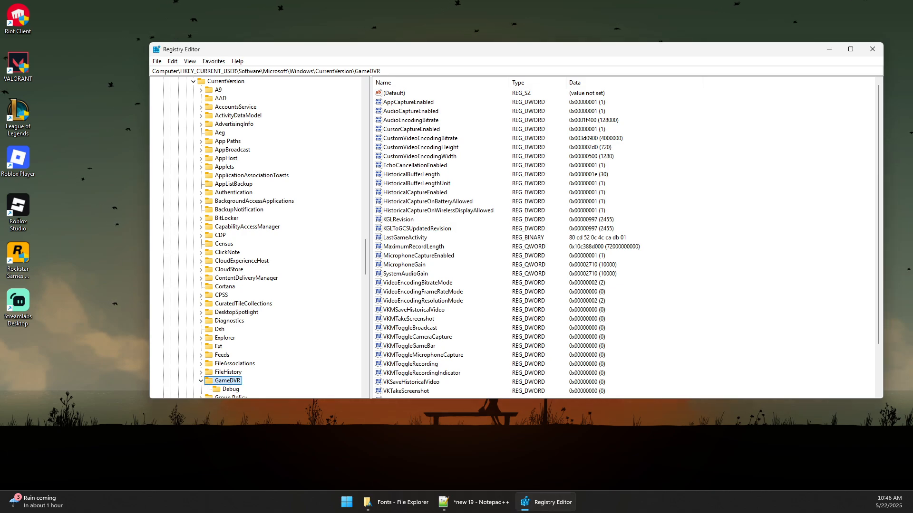
left_click_drag(1, 285, 22, 358)
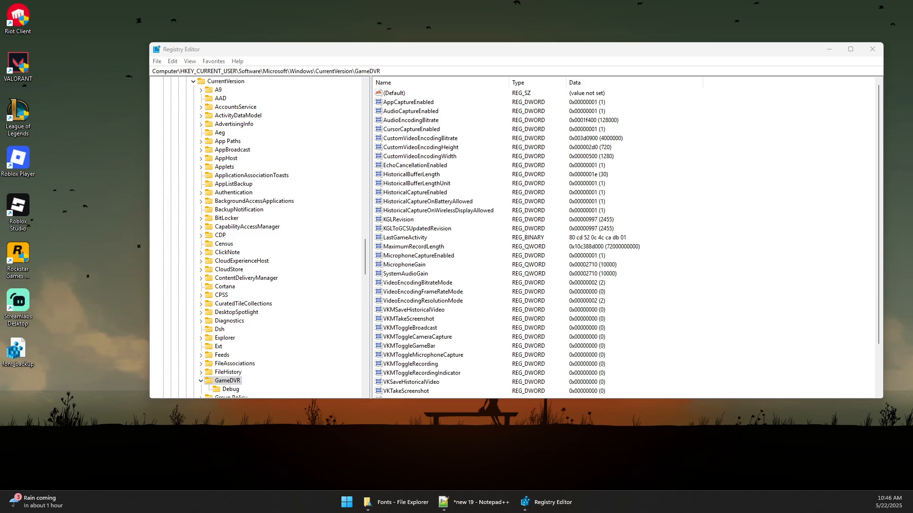
Step: Collapse the HKEY_CURRENT_USER branch and expand HKEY_LOCAL_MACHINE in the registry tree
left_click(399, 72)
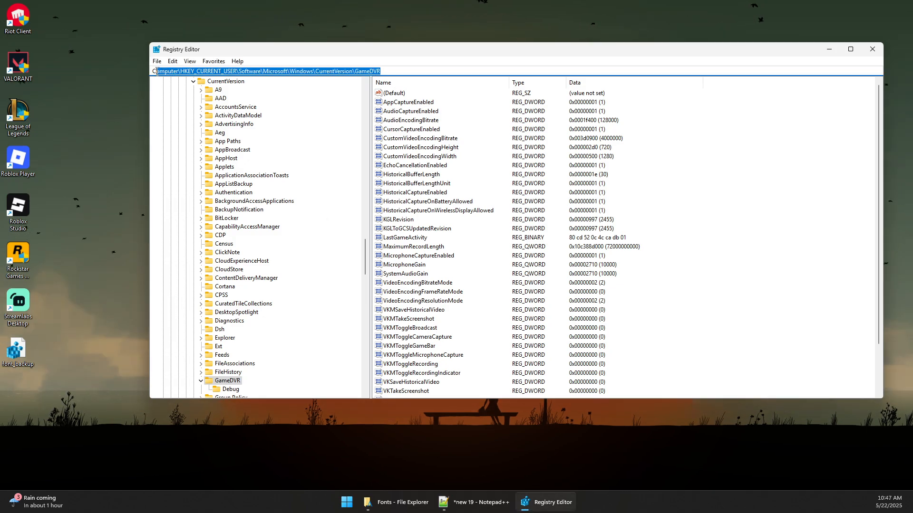
scroll(337, 121, "up", 8)
left_click_drag(367, 214, 363, 90)
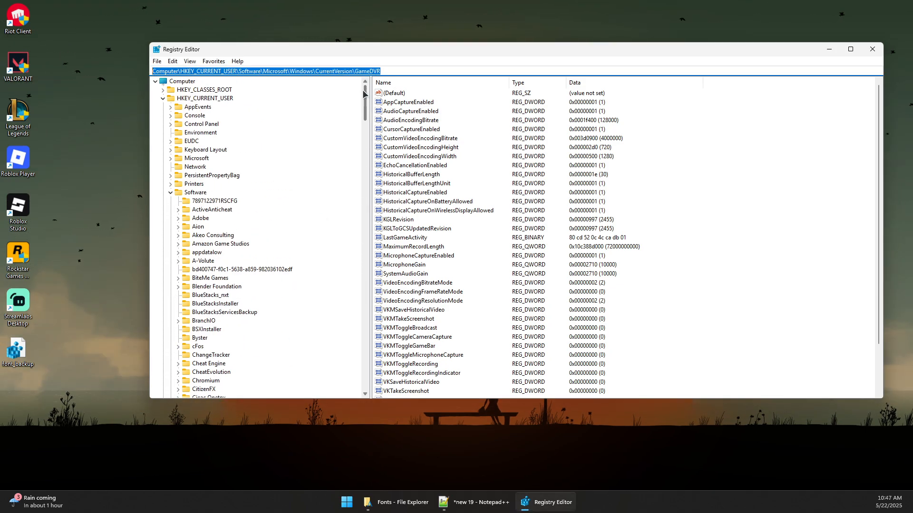
left_click(162, 97)
left_click(180, 109)
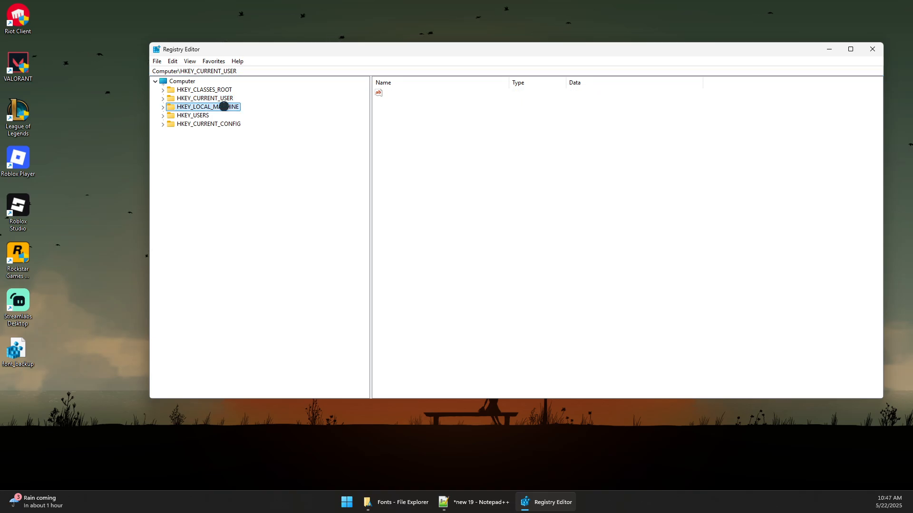
double_click(199, 109)
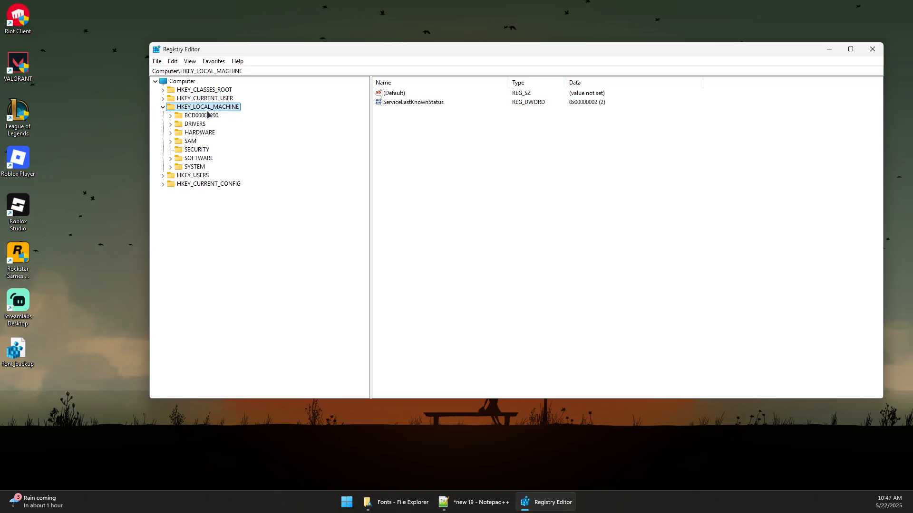
Step: Expand the SOFTWARE key under HKEY_LOCAL_MACHINE and its Microsoft subkey
double_click(198, 157)
scroll(210, 158, "down", 2)
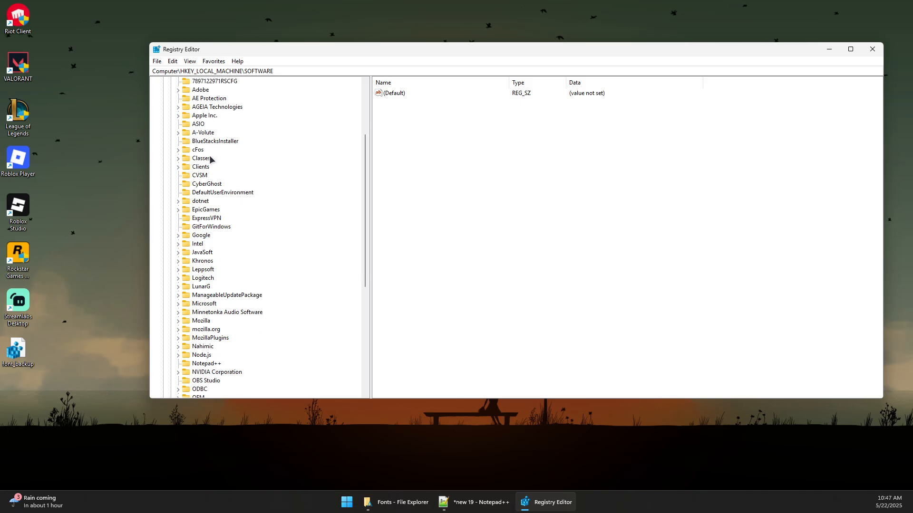
scroll(209, 156, "down", 2)
left_click(202, 217)
left_click(206, 244)
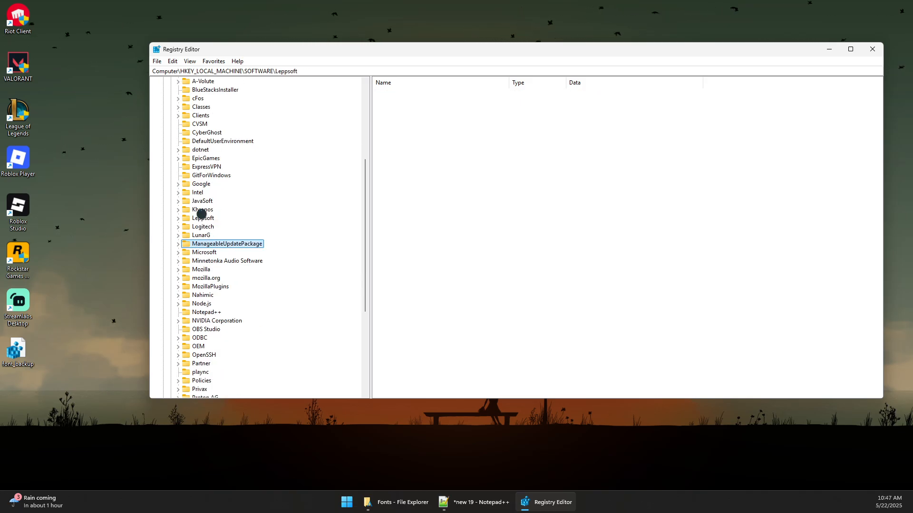
double_click(208, 252)
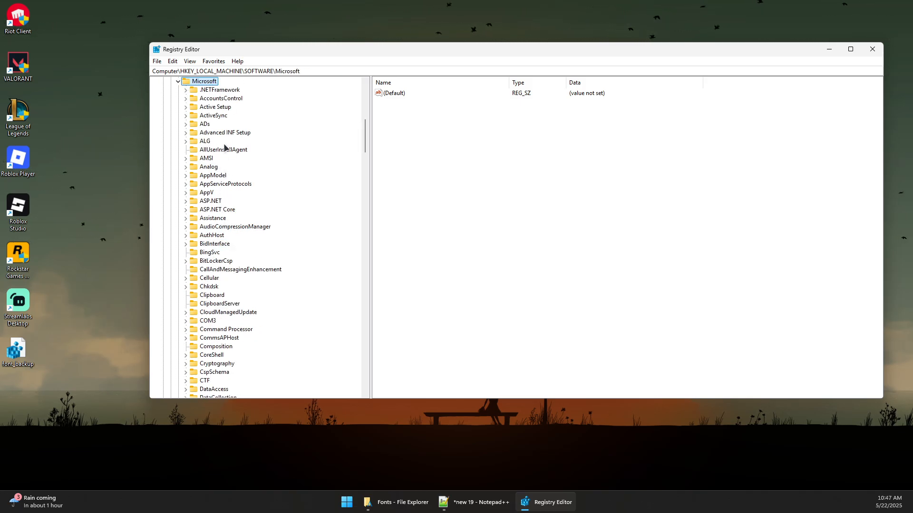
Step: Find the Windows NT key under Microsoft, expand it, and open its CurrentVersion subkey
scroll(218, 164, "down", 3)
left_click(210, 218)
key("w")
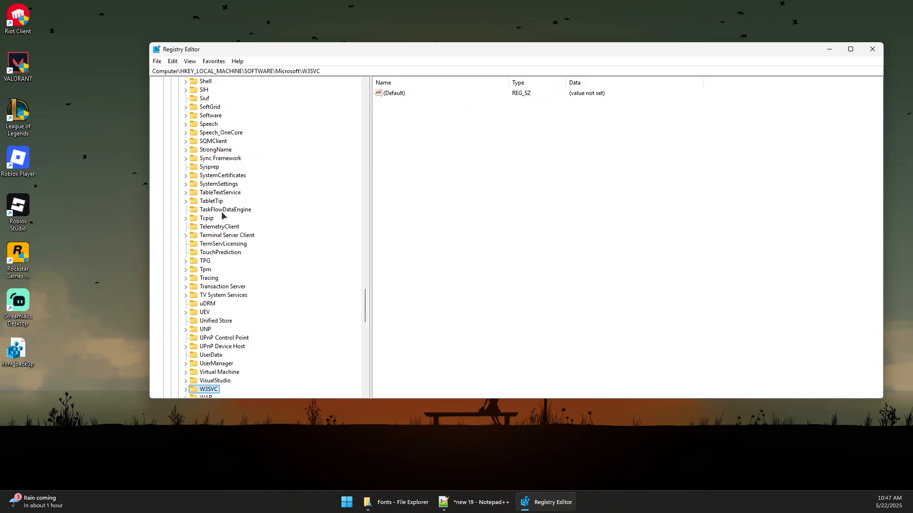
scroll(225, 217, "down", 5)
scroll(212, 309, "down", 4)
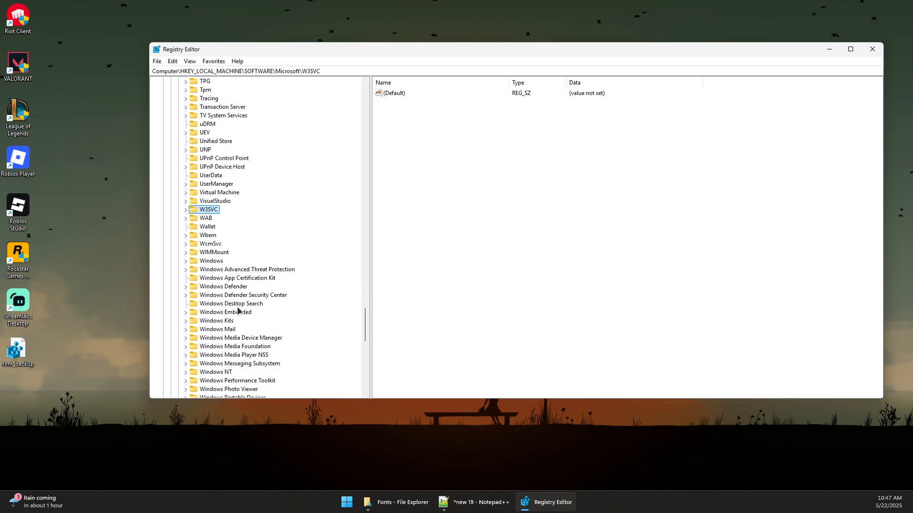
left_click(206, 322)
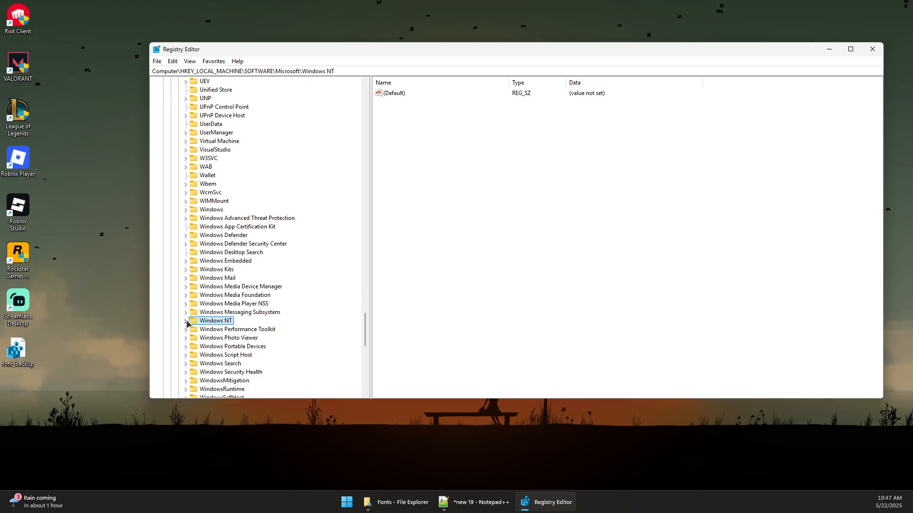
left_click(185, 321)
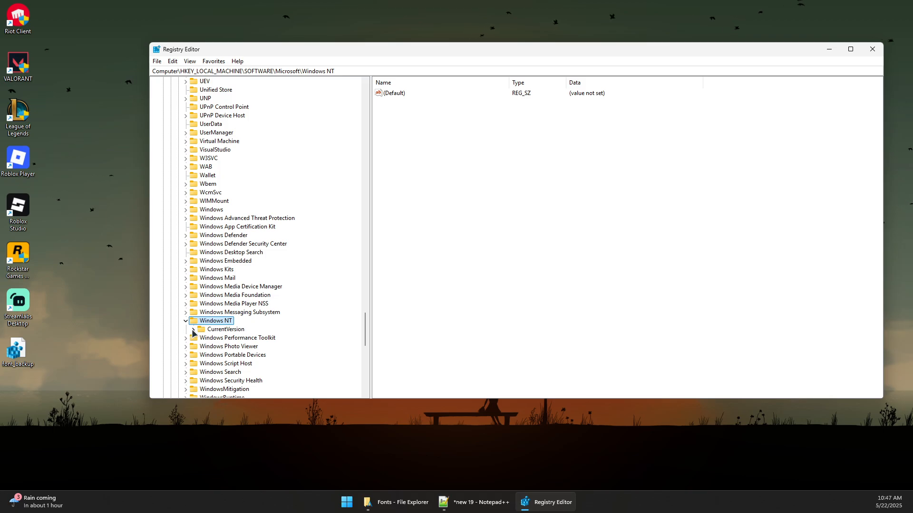
left_click(193, 330)
scroll(199, 323, "up", 3)
left_click(219, 159)
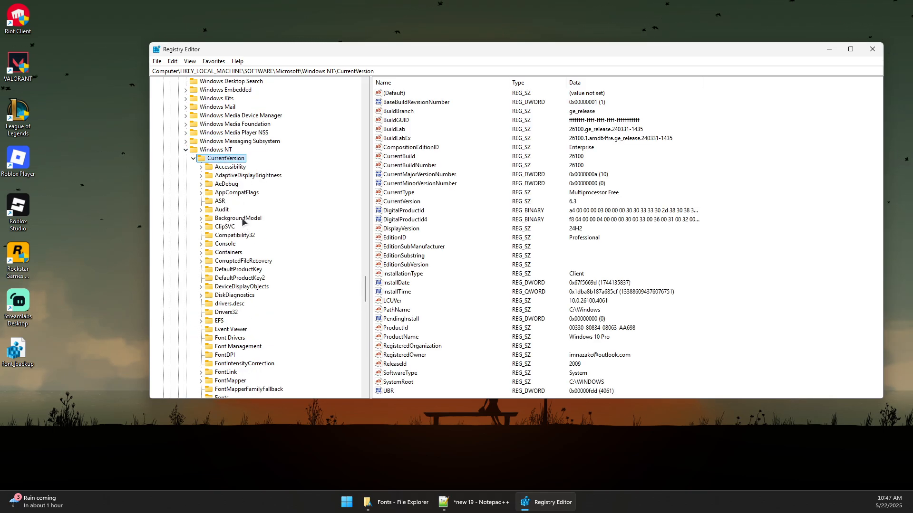
Step: Open the Fonts key under Windows NT\CurrentVersion to list the registered fonts
scroll(242, 221, "down", 1)
left_click(233, 253)
scroll(233, 293, "down", 2)
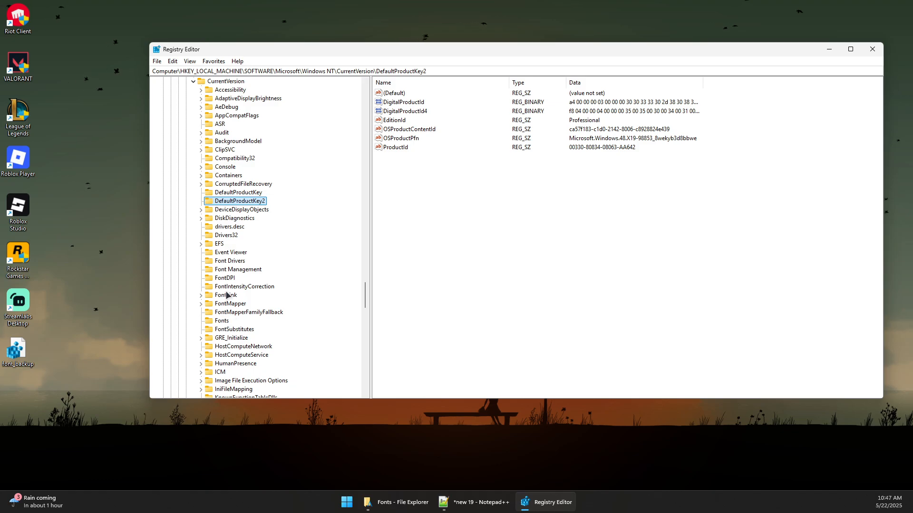
left_click(237, 286)
left_click(231, 270)
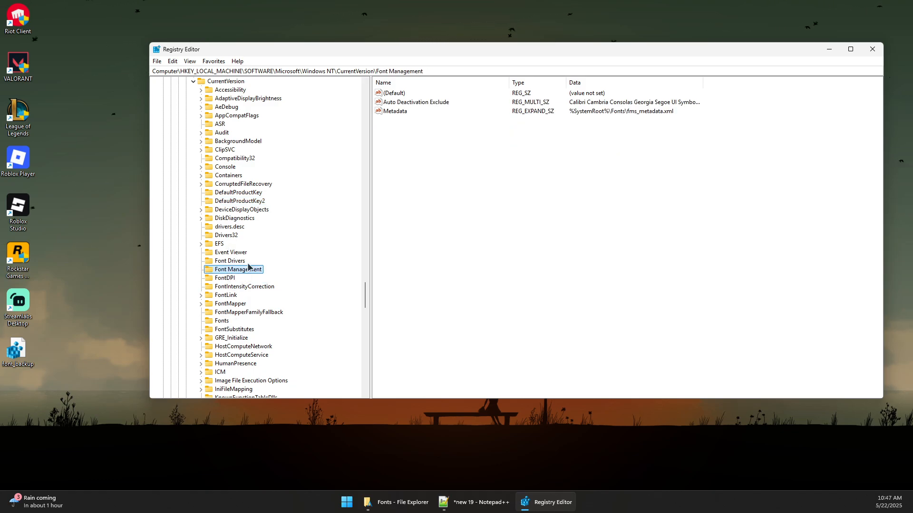
left_click(224, 278)
left_click(222, 321)
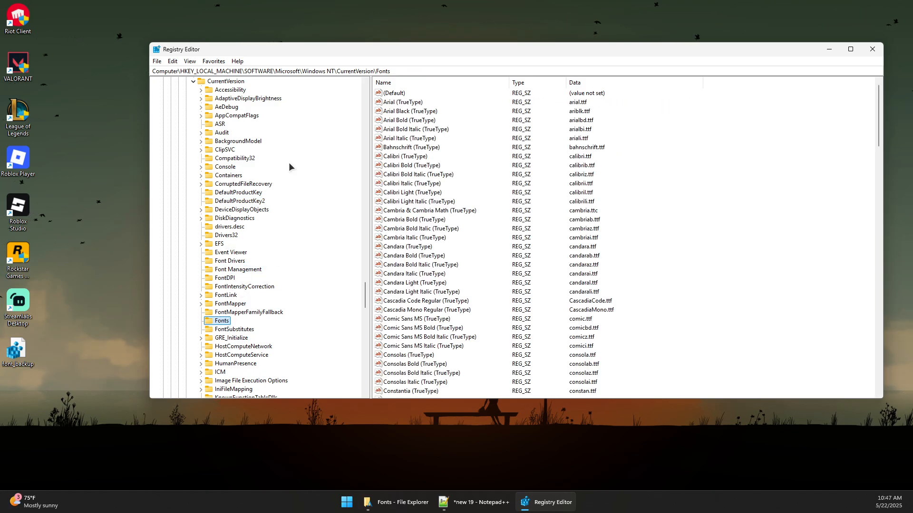
Step: Maximize the Registry Editor window and widen the Name column to browse the font entries
double_click(308, 49)
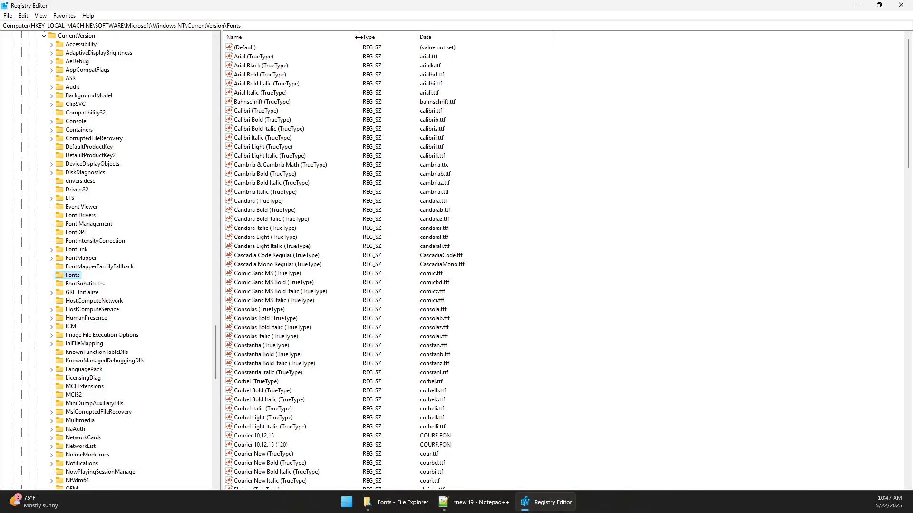
left_click_drag(358, 37, 404, 37)
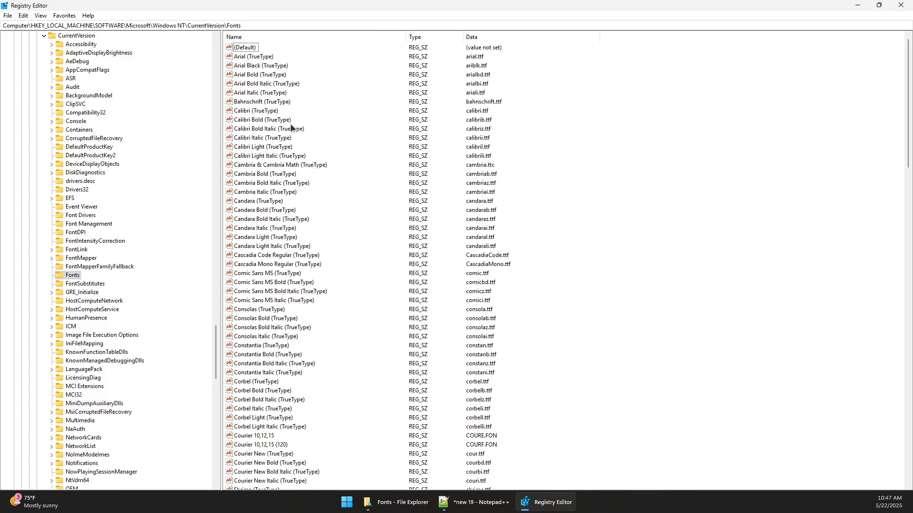
scroll(294, 231, "down", 6)
scroll(296, 184, "down", 5)
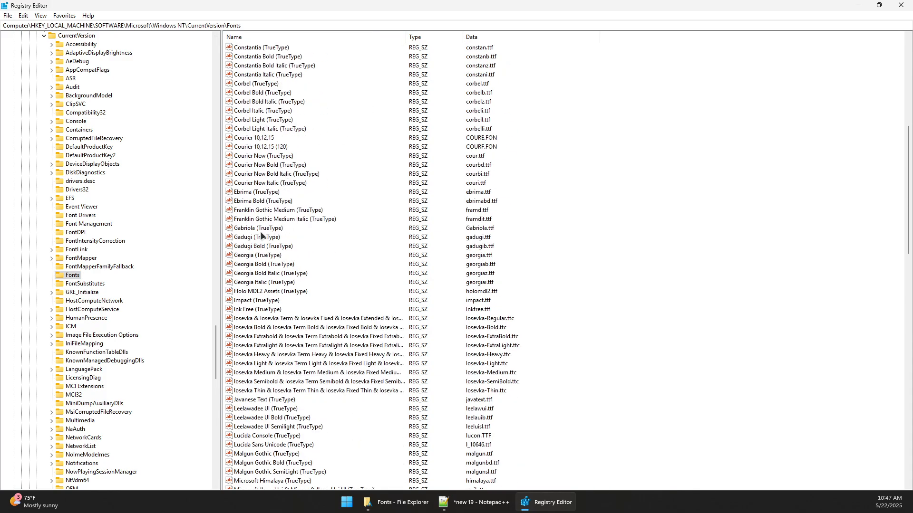
scroll(261, 236, "up", 5)
Step: Check the font name noted in Notepad++ and find the Candara (TrueType) entry in the Fonts key
left_click(481, 502)
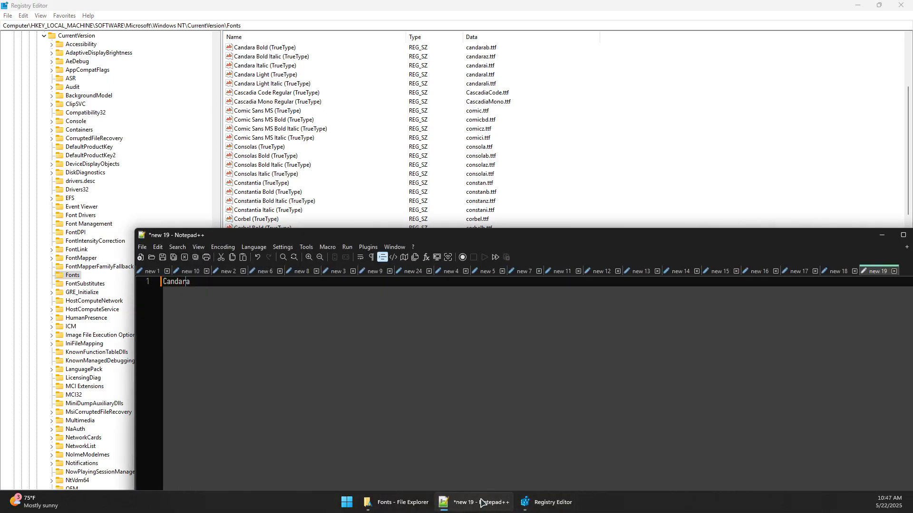
left_click(477, 504)
left_click(268, 138)
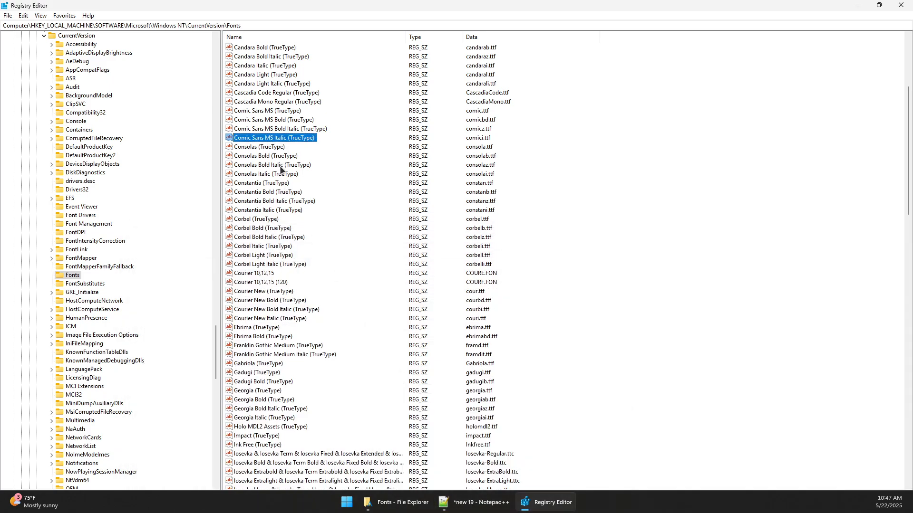
left_click(263, 201)
left_click(263, 219)
left_click(263, 210)
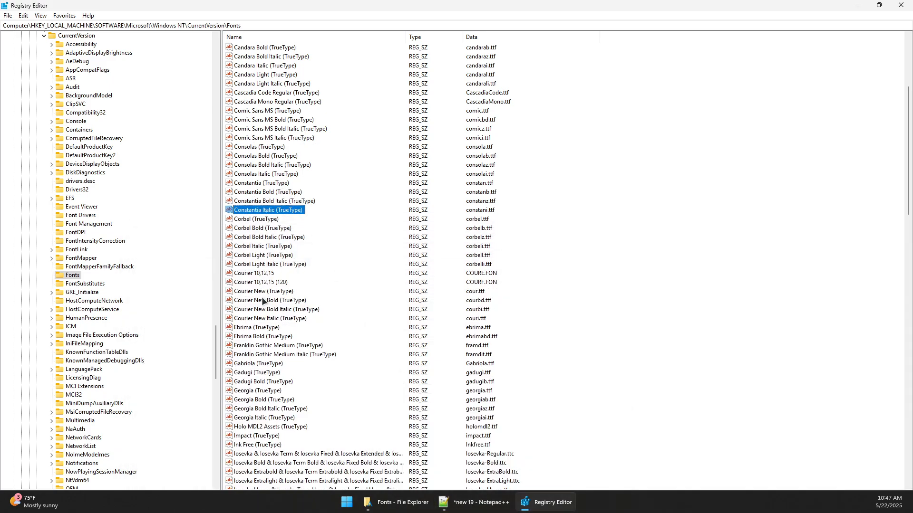
left_click(263, 300)
left_click(258, 310)
scroll(290, 185, "up", 3)
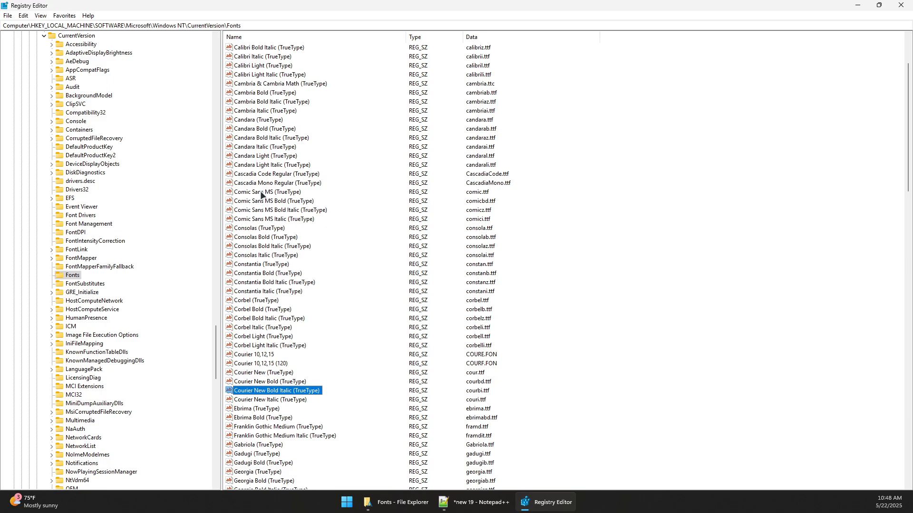
scroll(276, 186, "up", 1)
left_click(259, 147)
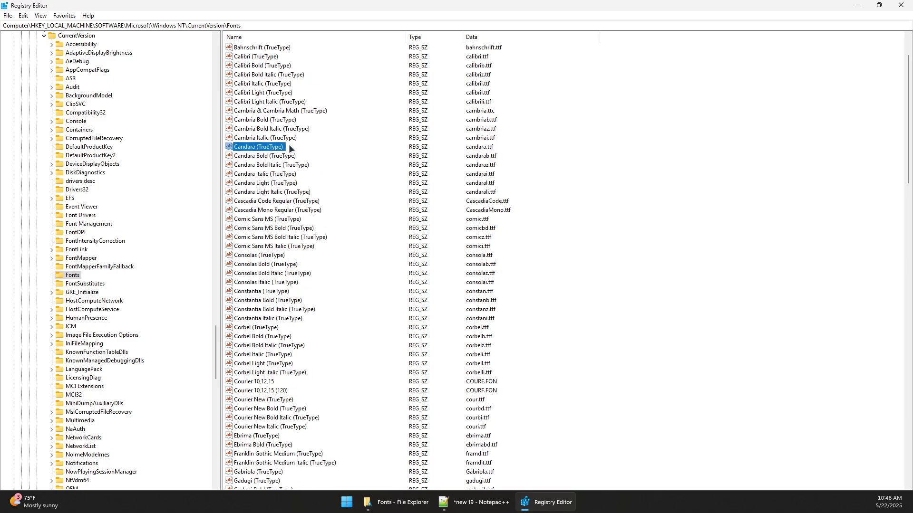
Step: Copy the value data candara.ttf from the Candara (TrueType) string and close its edit dialog without changing it
double_click(254, 147)
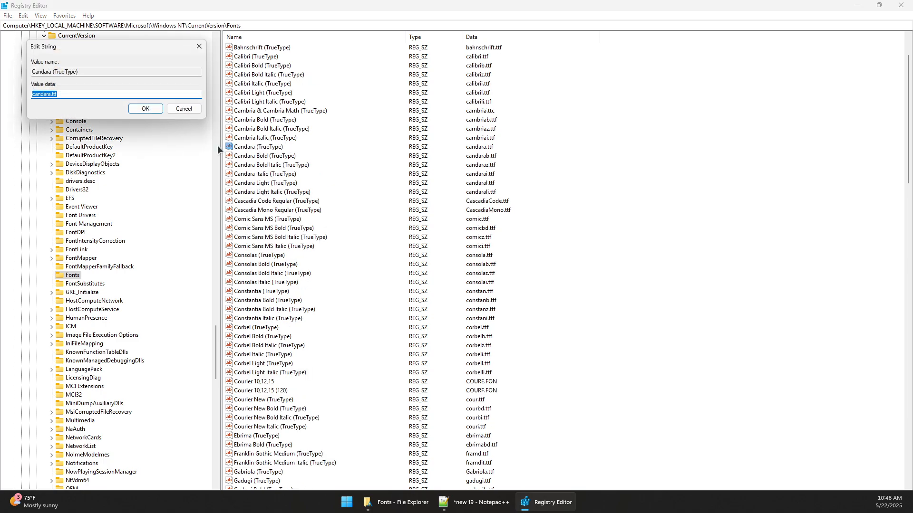
left_click_drag(73, 46, 211, 87)
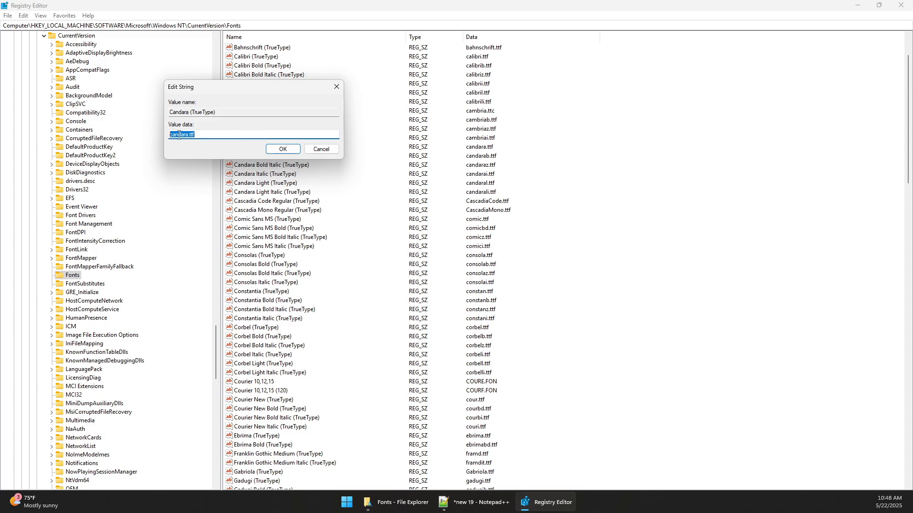
left_click(212, 135)
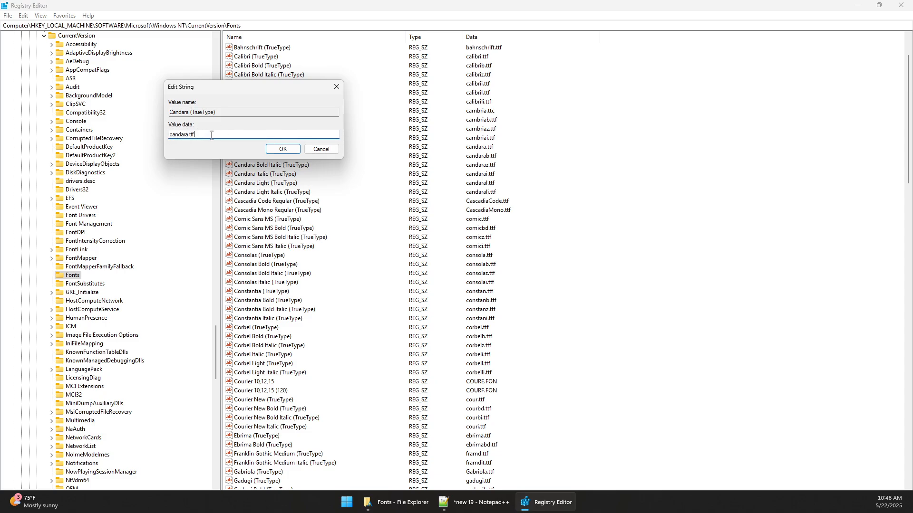
right_click(181, 136)
left_click(218, 166)
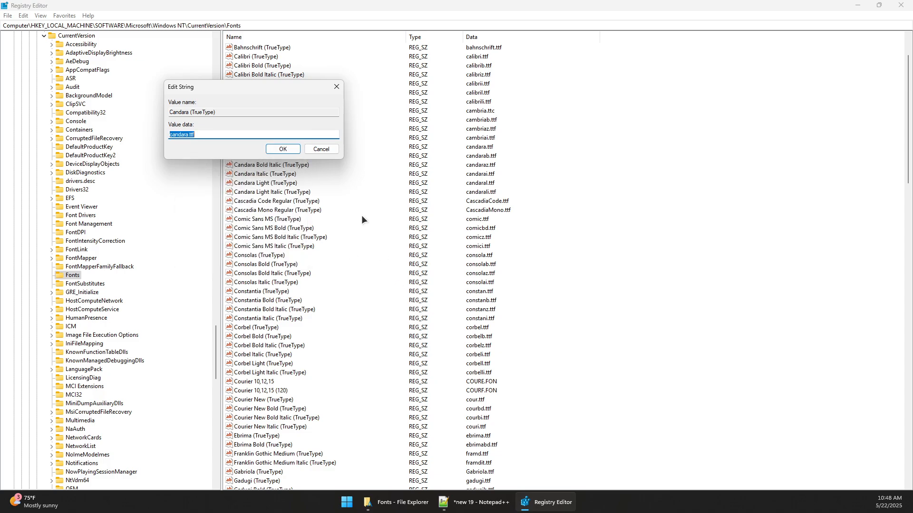
left_click(322, 149)
Step: Switch to Notepad++, paste candara.ttf on a new line below Candara, and minimize the window
left_click(511, 512)
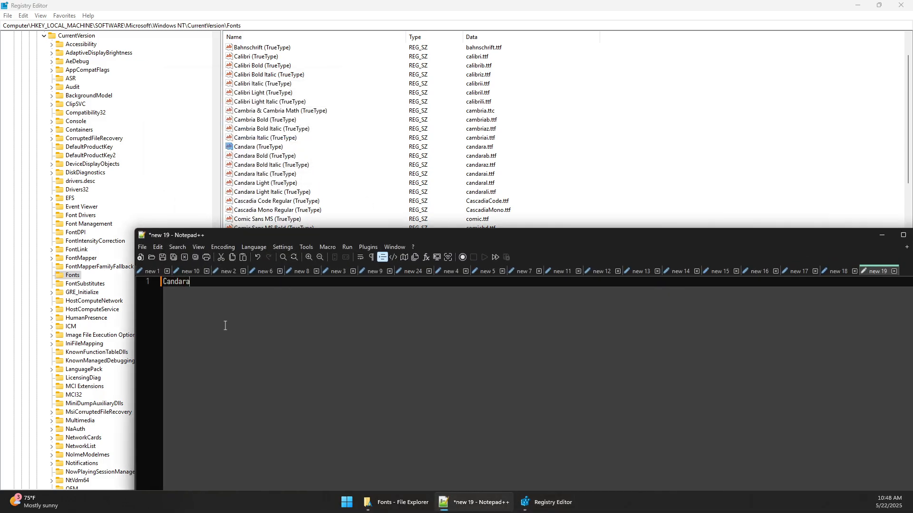
key("Return")
key("ctrl+v")
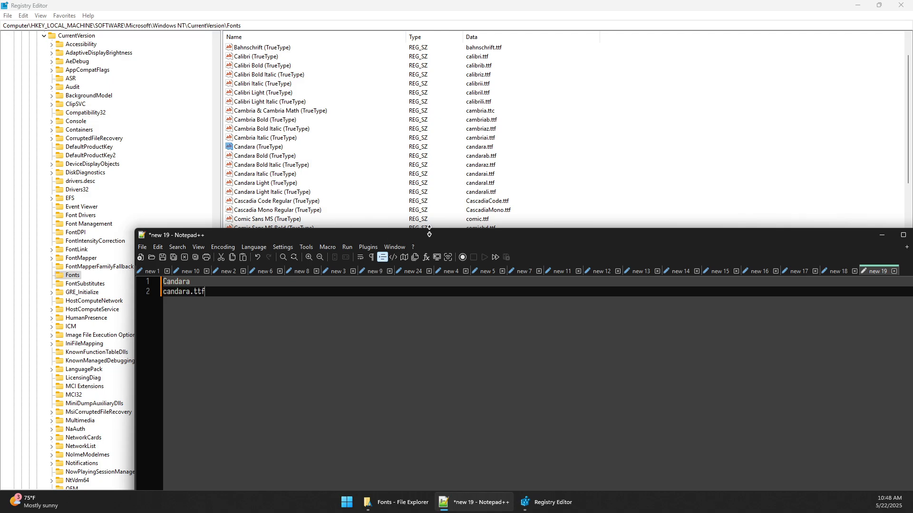
left_click_drag(470, 236, 356, 147)
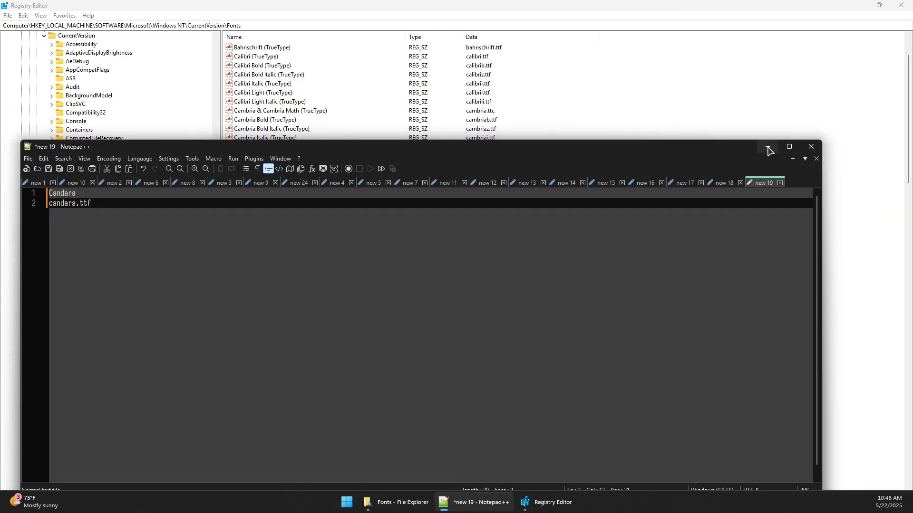
left_click(768, 147)
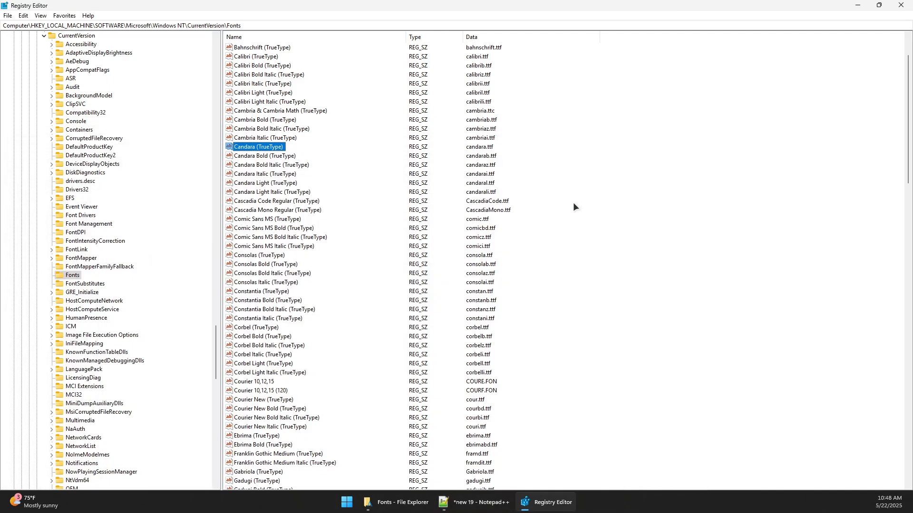
Step: Minimize Registry Editor and move the font_backup file to an empty area near the top of the desktop
left_click(858, 6)
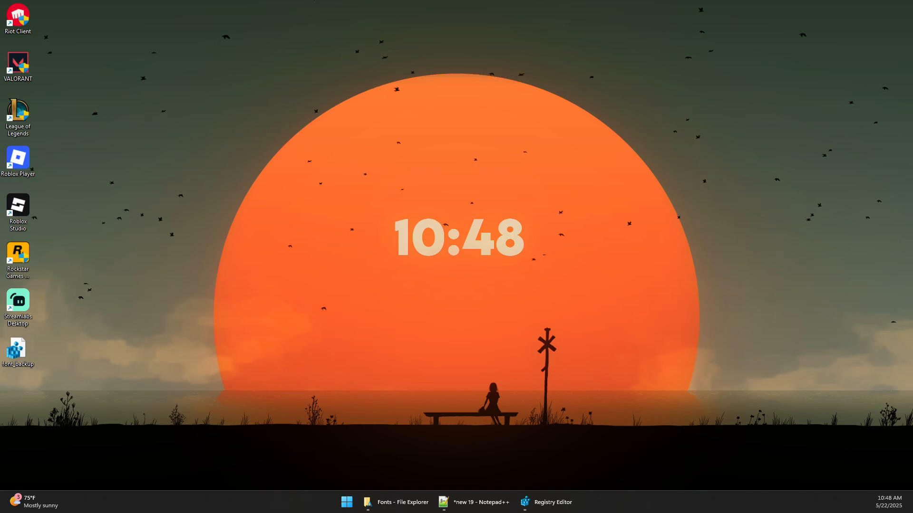
left_click_drag(17, 351, 147, 33)
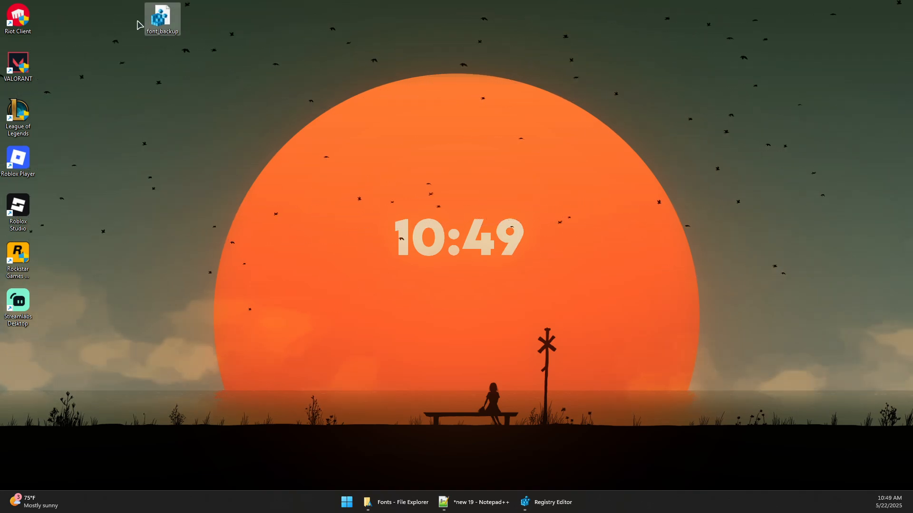
right_click(153, 16)
left_click(120, 73)
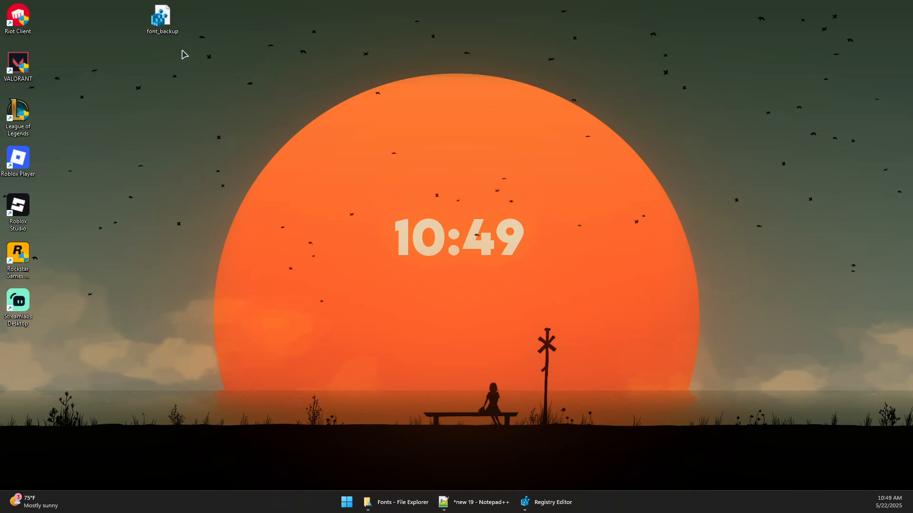
left_click_drag(219, 62, 157, 24)
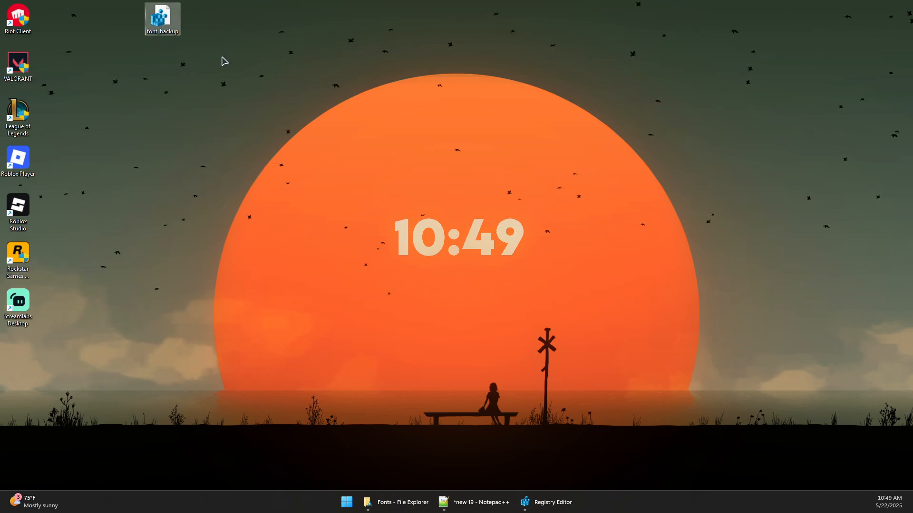
Step: Duplicate the font_backup file on the desktop, place the copy in an empty area beside it, and rename it change font
left_click(207, 56)
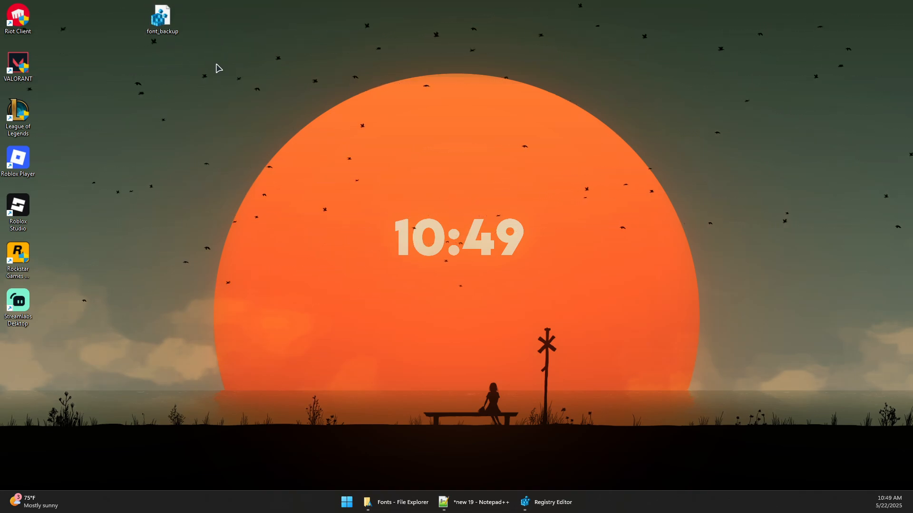
right_click(217, 68)
left_click(235, 116)
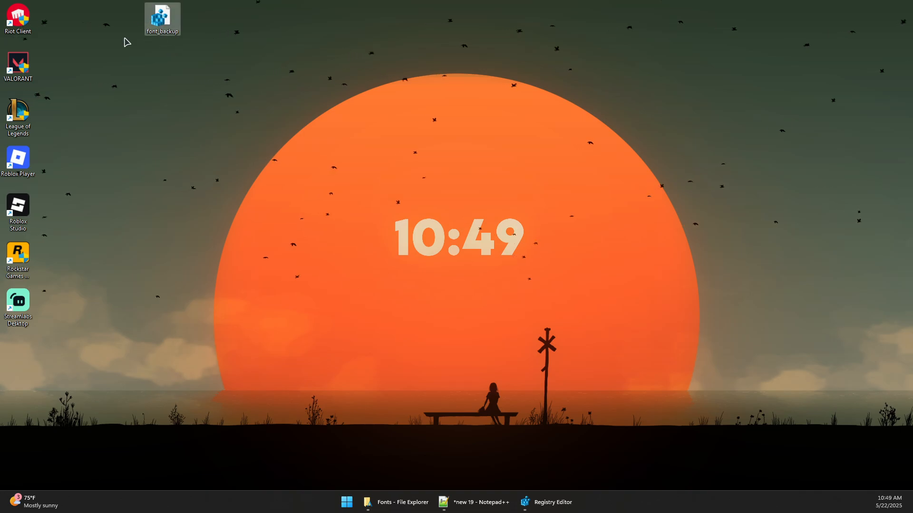
left_click_drag(1, 156, 276, 65)
key("F2")
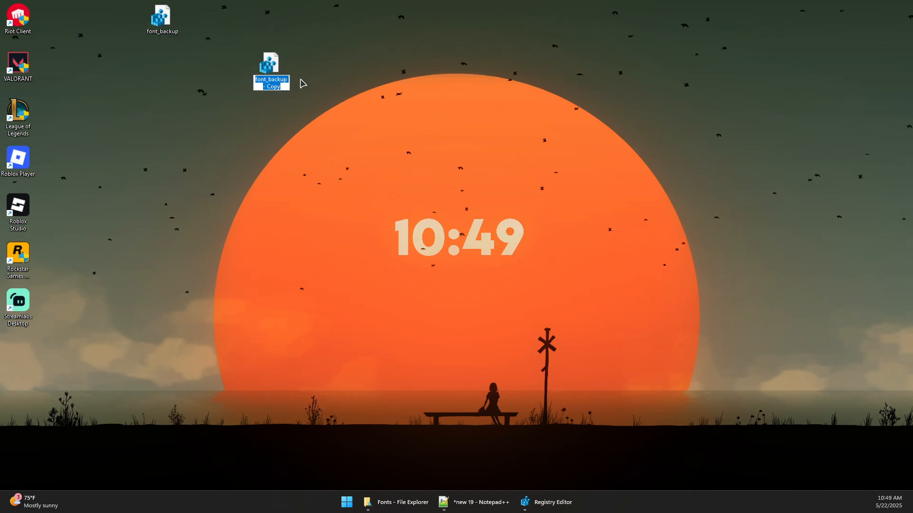
type("change_font")
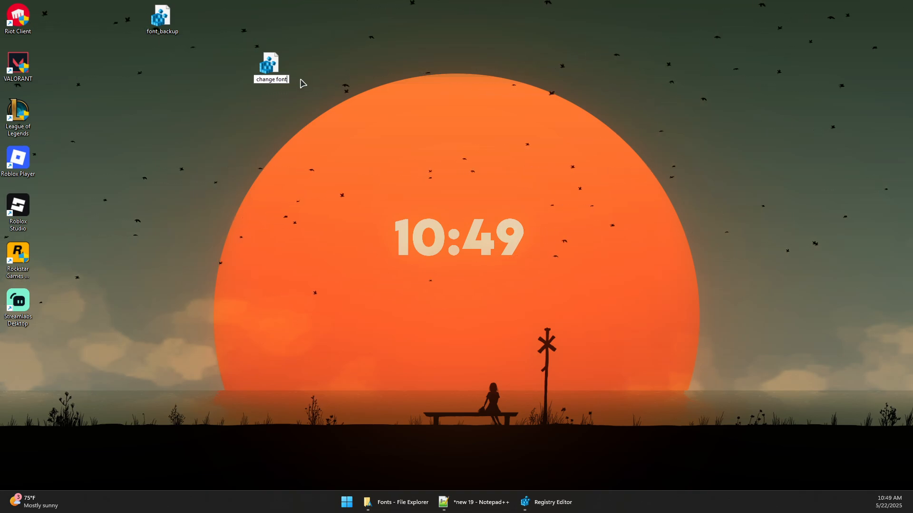
key("Return")
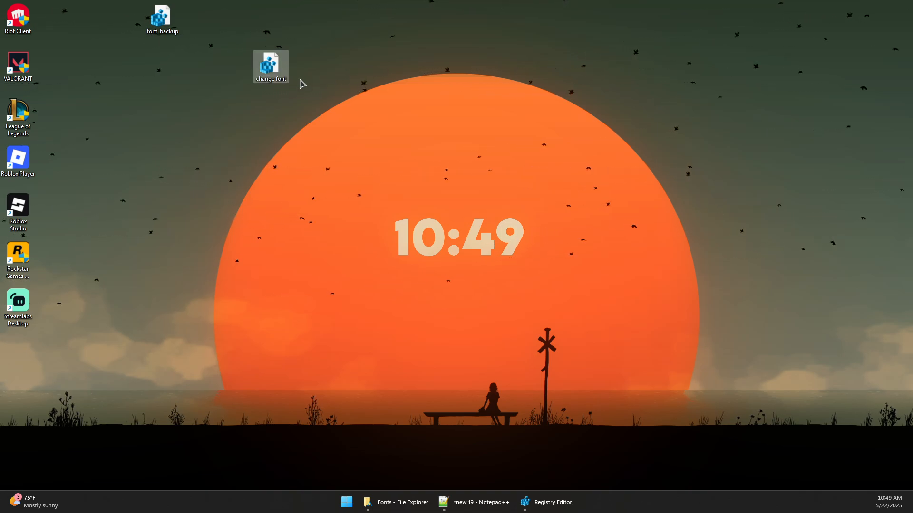
Step: Open the change font file for editing in Notepad and delete all of its contents
right_click(276, 72)
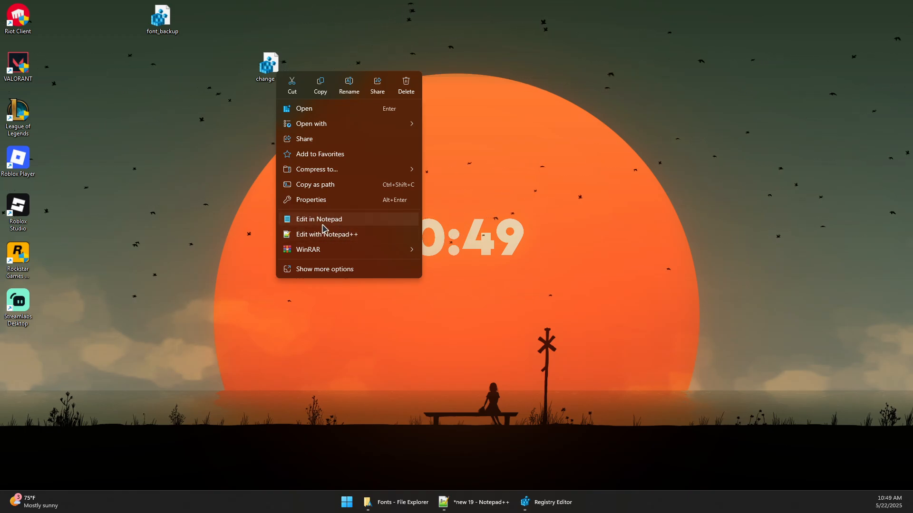
left_click(322, 219)
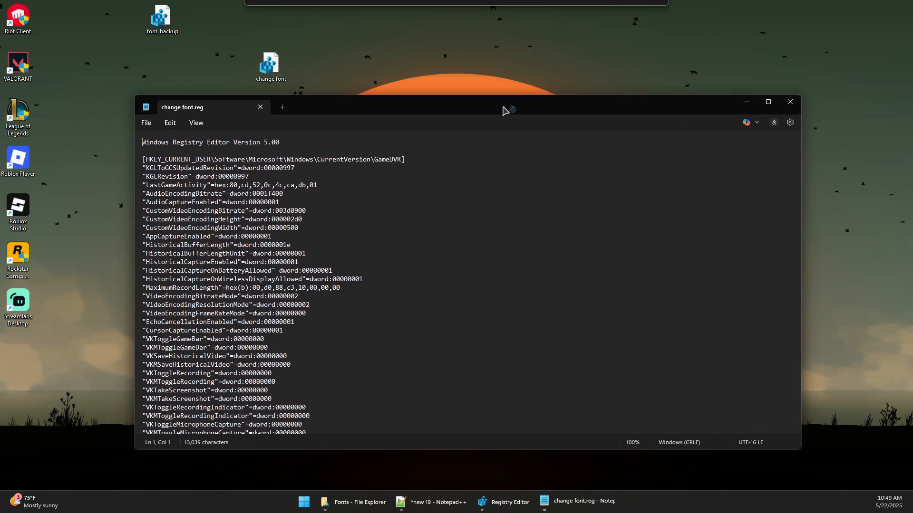
double_click(505, 108)
left_click(158, 101)
key("ctrl+a")
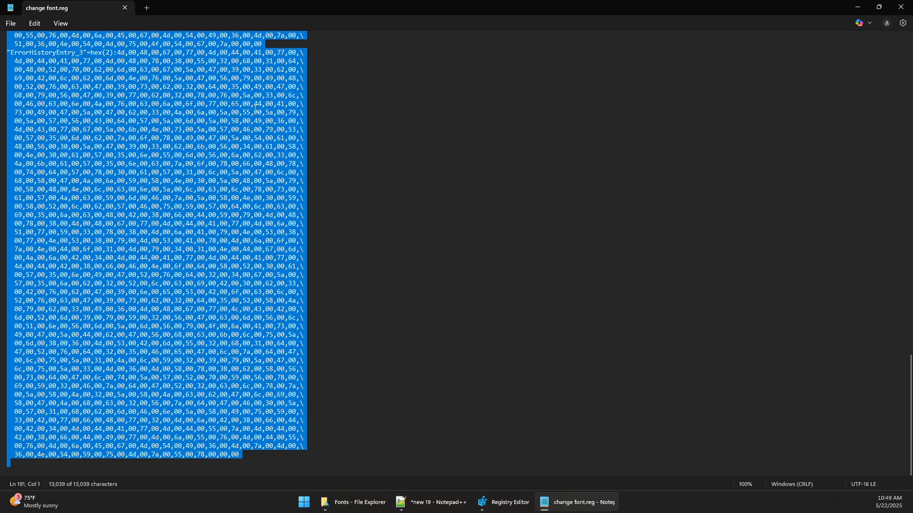
key("Delete")
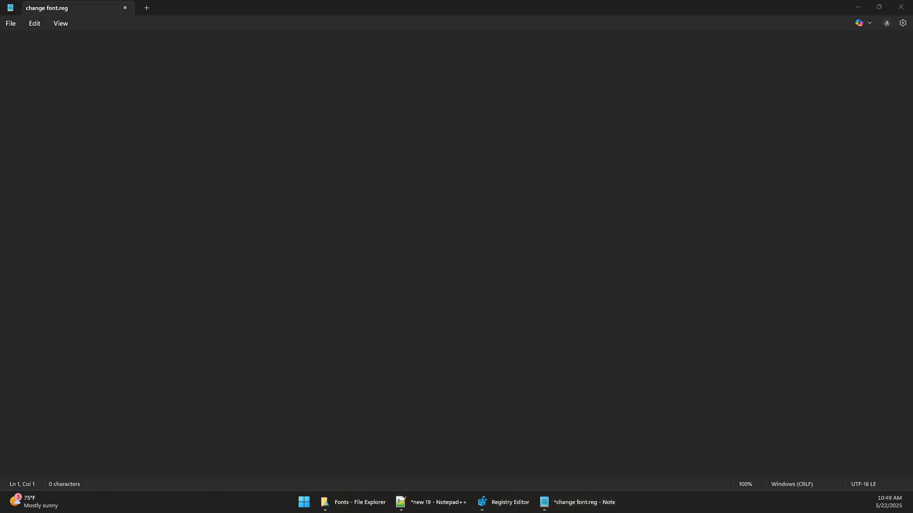
Step: Paste the registry script with empty Segoe UI entries under the Fonts key and YourFontName under FontSubstitutes into change font.reg
left_click(50, 88)
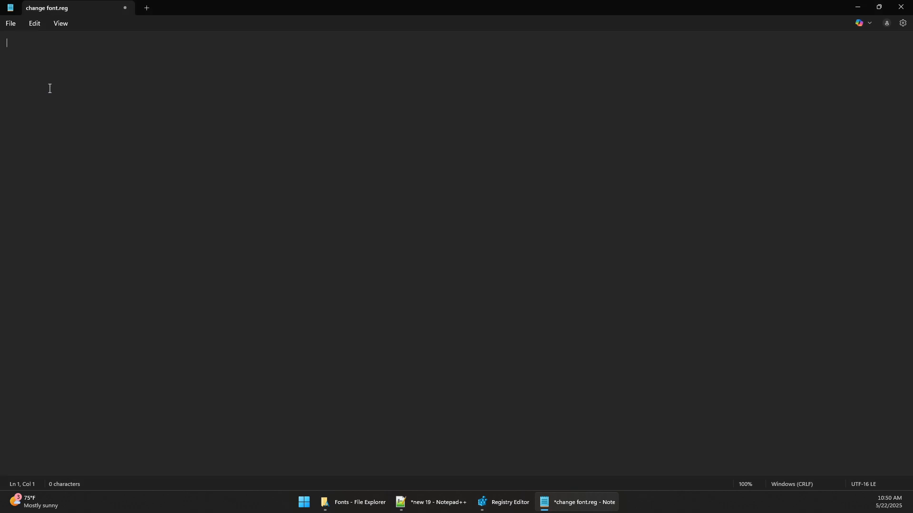
key("ctrl+v")
left_click_drag(146, 43, 5, 41)
left_click(50, 68)
left_click(142, 134)
key("ctrl+a")
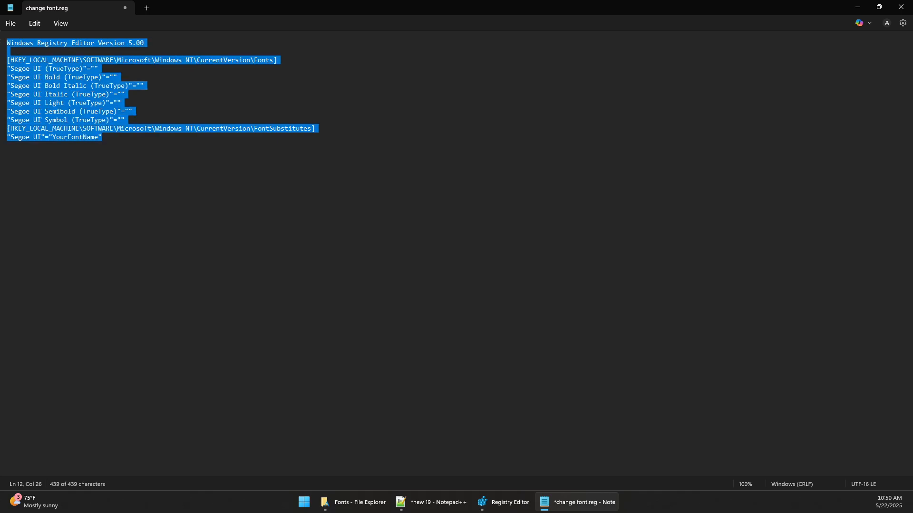
left_click(148, 115)
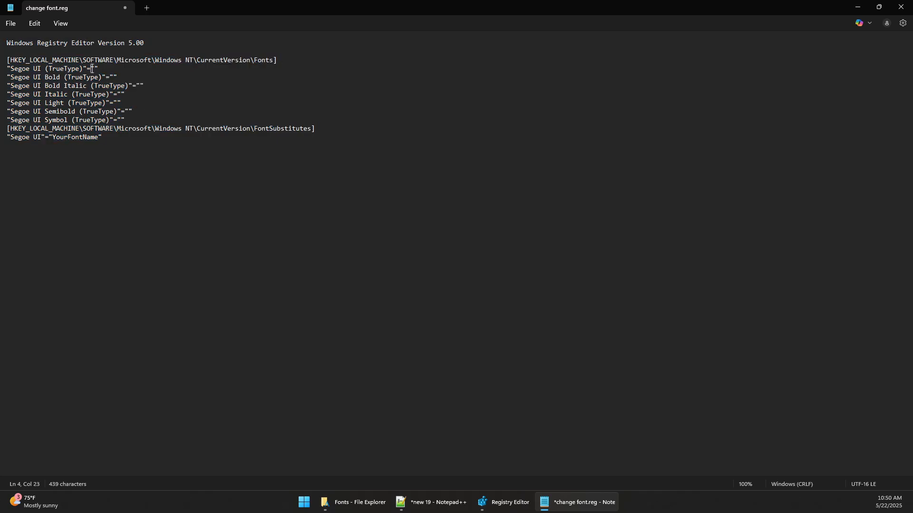
Step: Minimize Notepad, switch to Notepad++, copy candara.ttf from the second line, and minimize that window
left_click(858, 6)
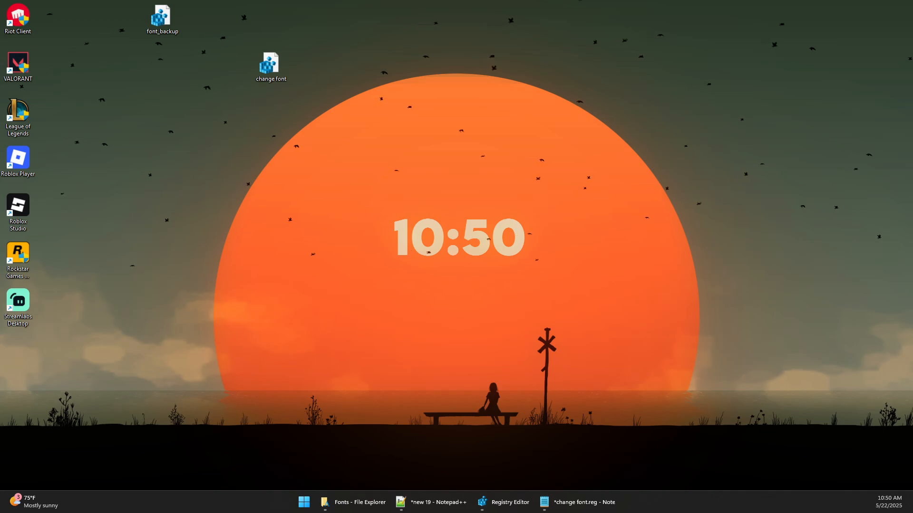
left_click(431, 502)
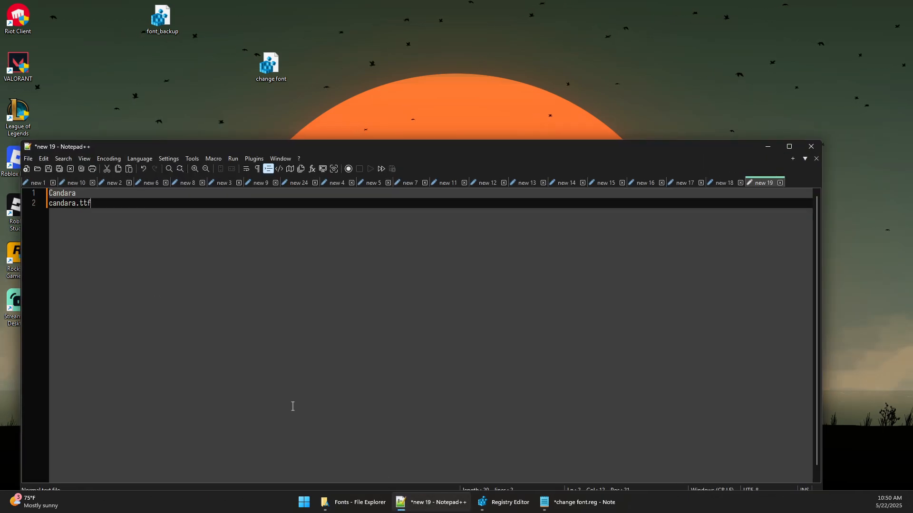
left_click_drag(90, 203, 48, 203)
left_click(98, 204)
right_click(67, 203)
left_click(166, 221)
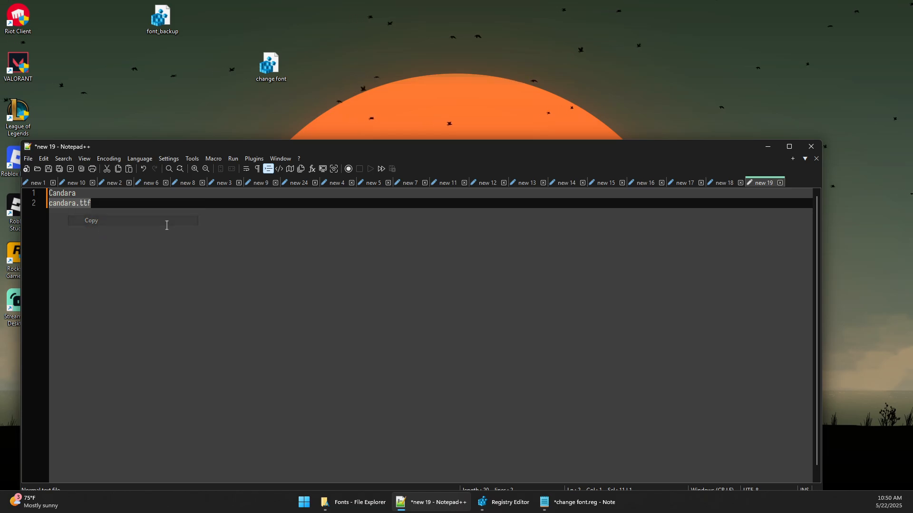
left_click(767, 146)
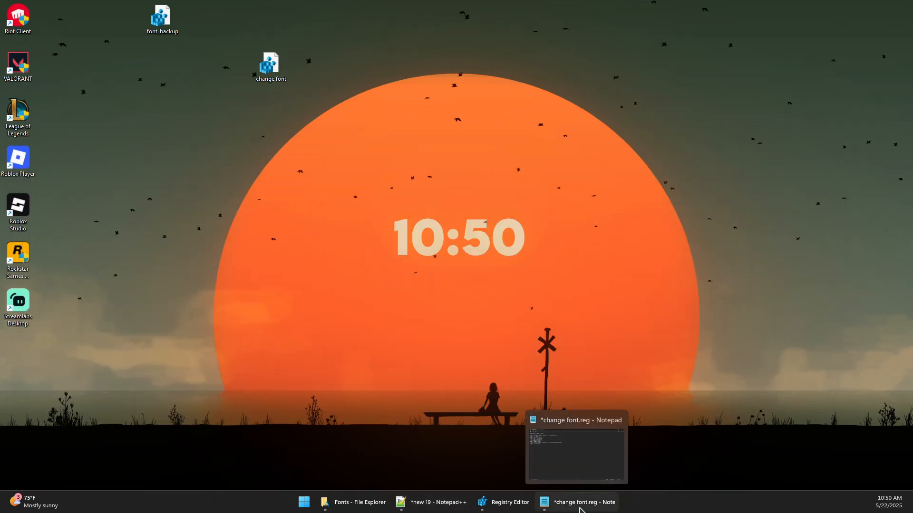
Step: Return to change font.reg in Notepad and replace YourFontName with candara.ttf in the Segoe UI line under FontSubstitutes
left_click(580, 503)
double_click(195, 4)
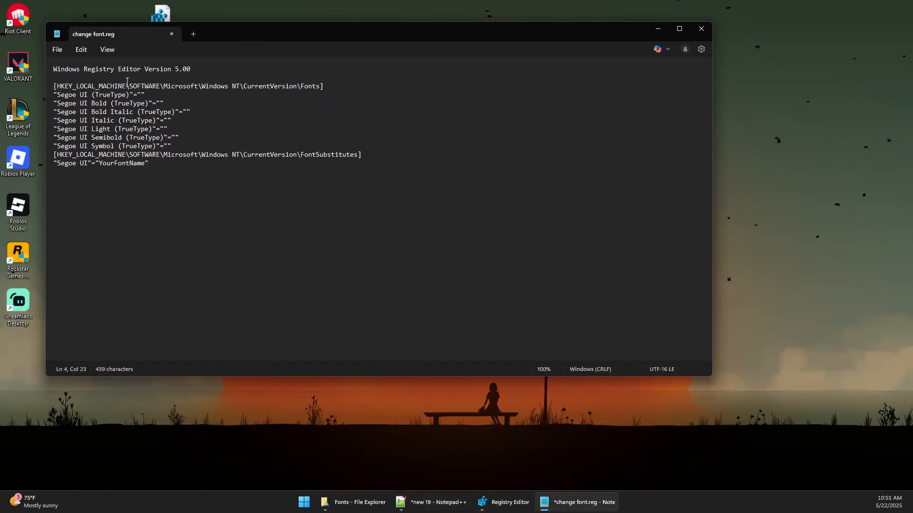
left_click_drag(98, 164, 144, 165)
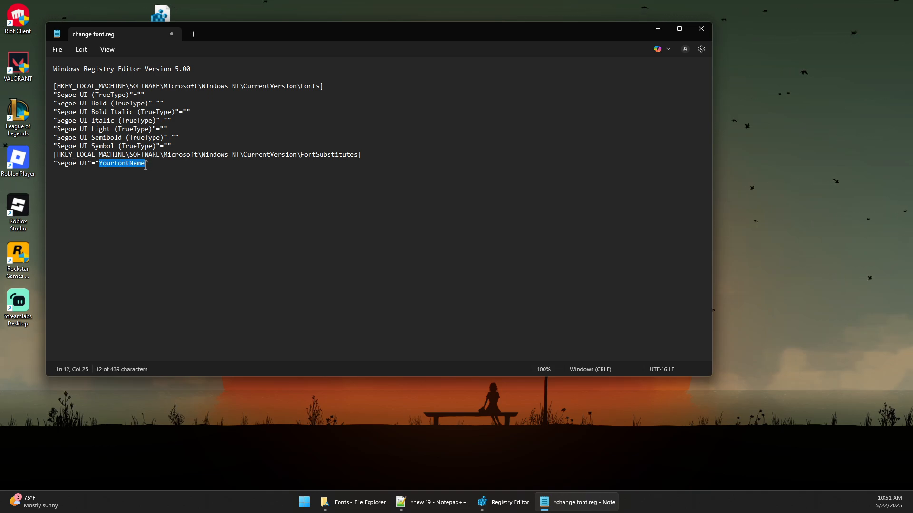
key("ctrl+v")
left_click(104, 174)
left_click_drag(145, 164, 35, 160)
left_click_drag(150, 165, 50, 162)
Step: Examine the Segoe UI style entries under the Fonts key, from regular and Bold to Symbol, and the candara.ttf substitute value
left_click_drag(57, 94, 176, 94)
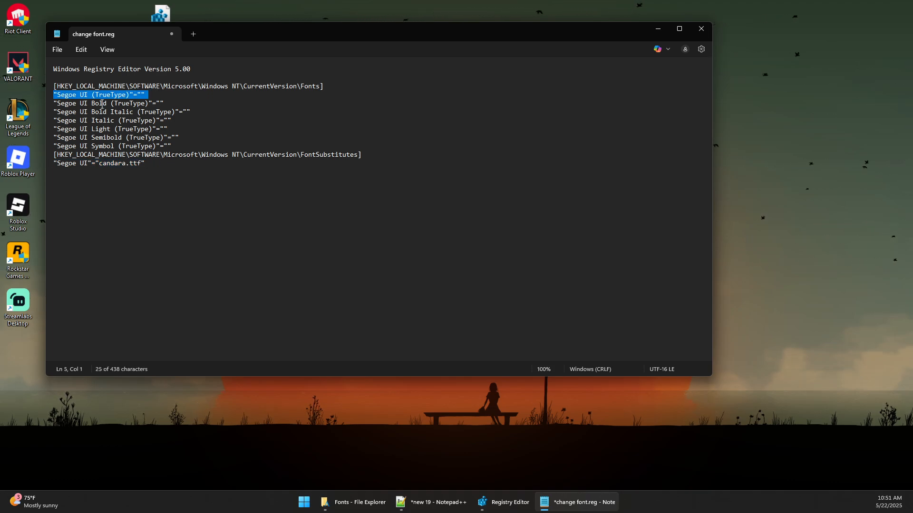
double_click(100, 103)
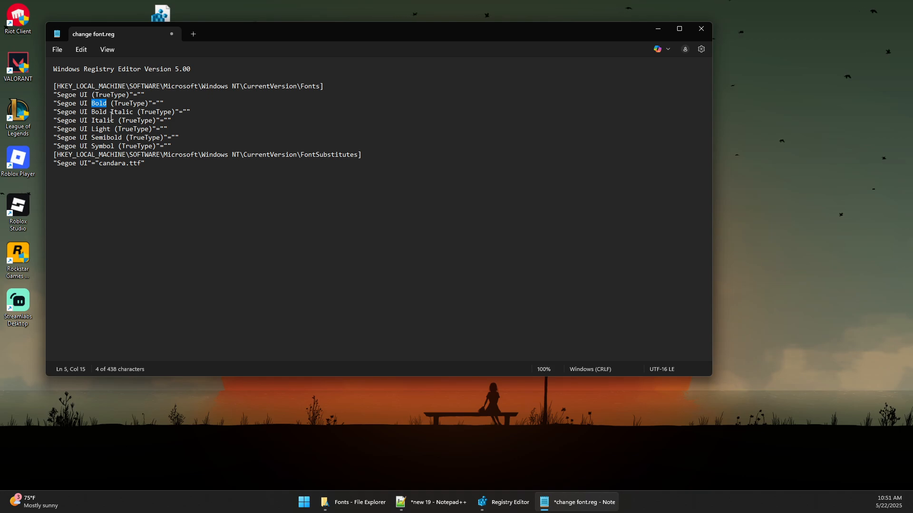
double_click(99, 112)
double_click(102, 121)
double_click(101, 129)
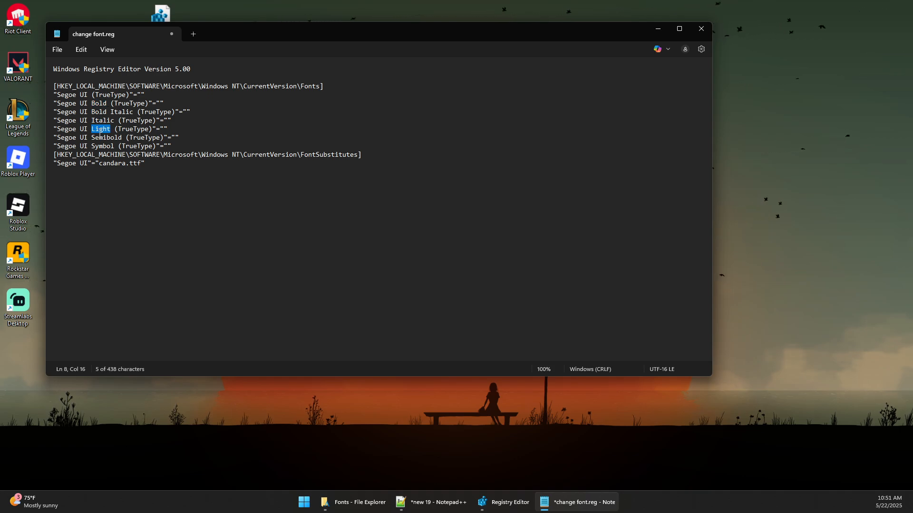
double_click(110, 138)
double_click(99, 146)
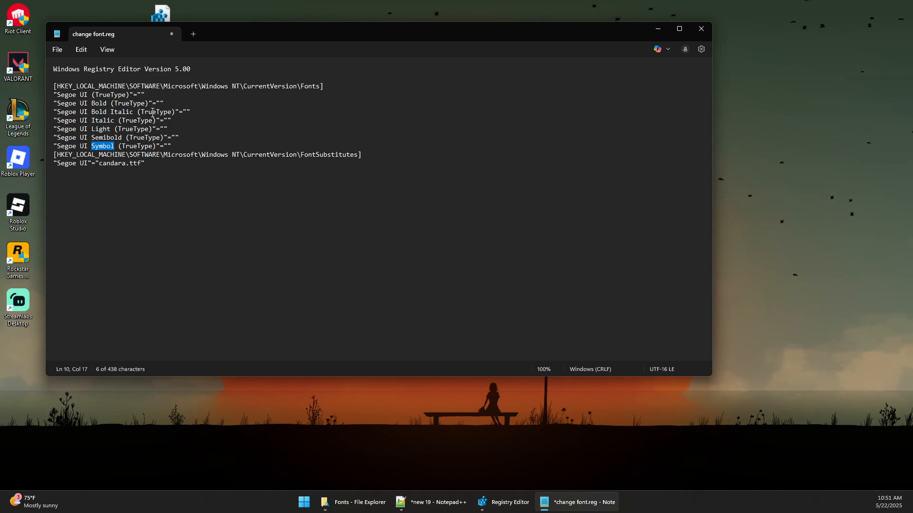
left_click(108, 164)
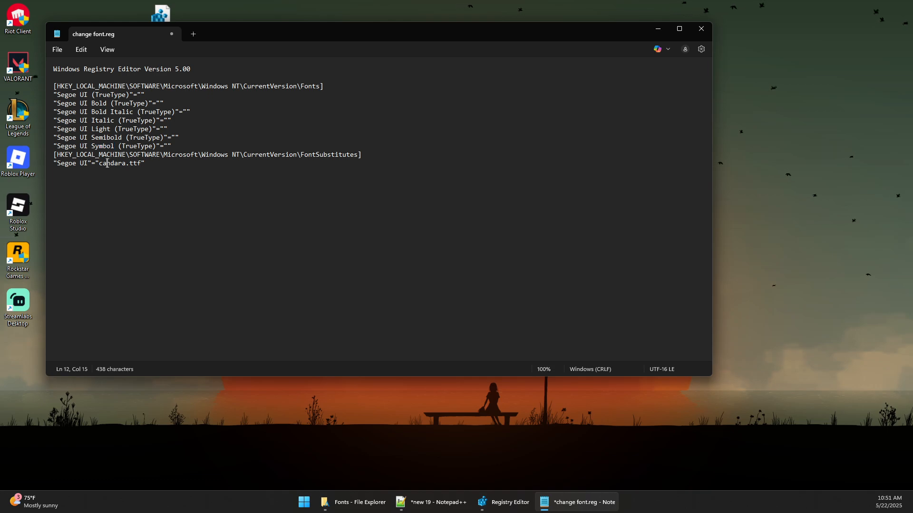
left_click_drag(100, 165, 145, 165)
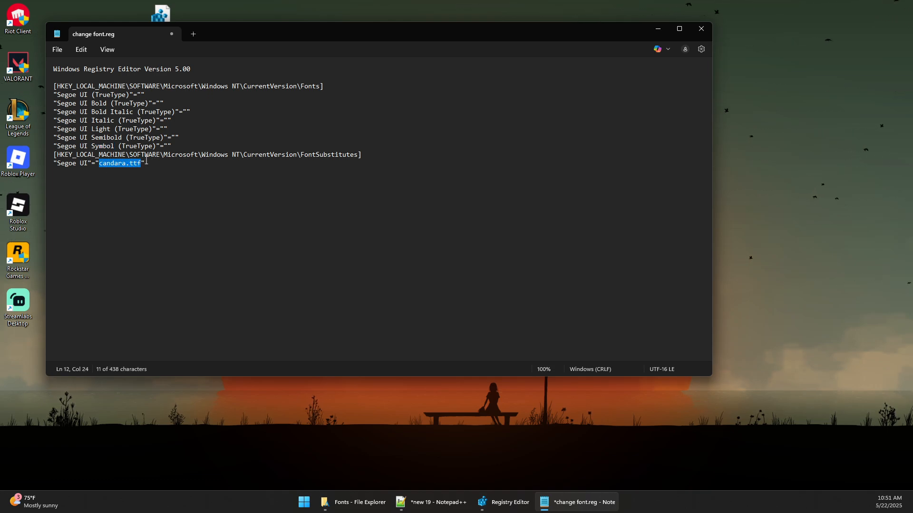
left_click(154, 164)
Step: Try candara.ttf as the value of the Segoe UI (TrueType) entry and clear it again
left_click(140, 94)
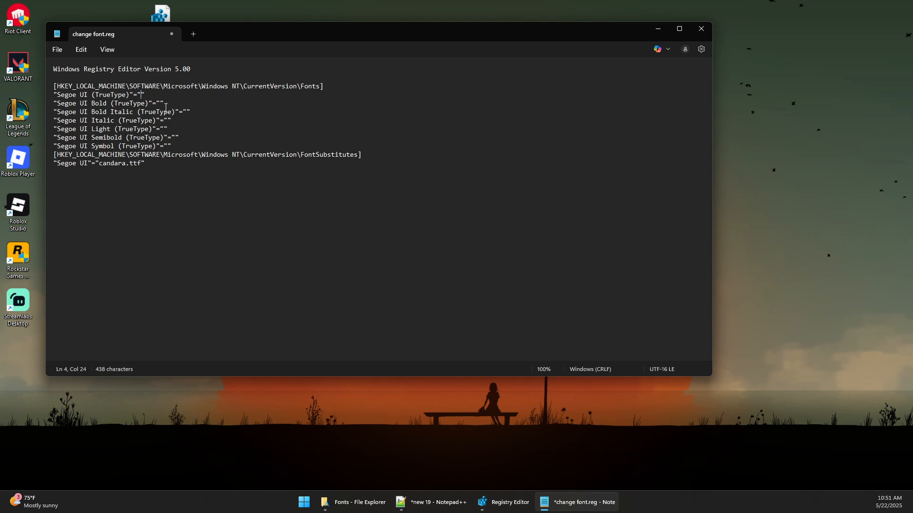
key("ctrl+v")
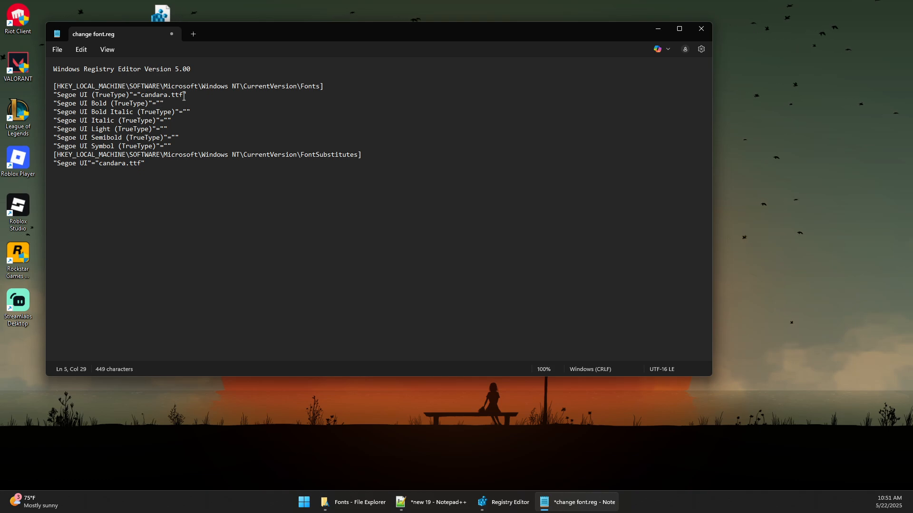
left_click_drag(183, 95, 142, 95)
key("BackSpace")
Step: Check the Segoe UI substitute line, save change font.reg, and close the file
left_click_drag(136, 166, 50, 160)
left_click(114, 181)
double_click(109, 163)
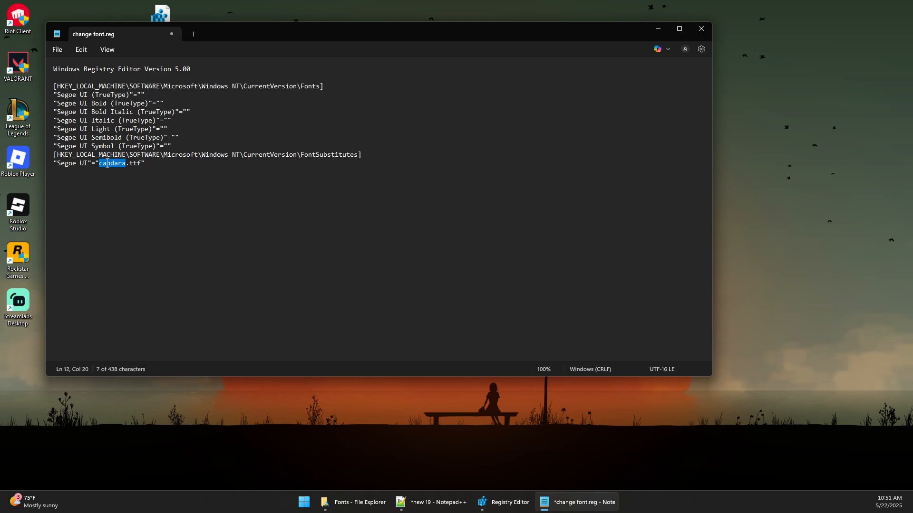
left_click(57, 49)
left_click(73, 133)
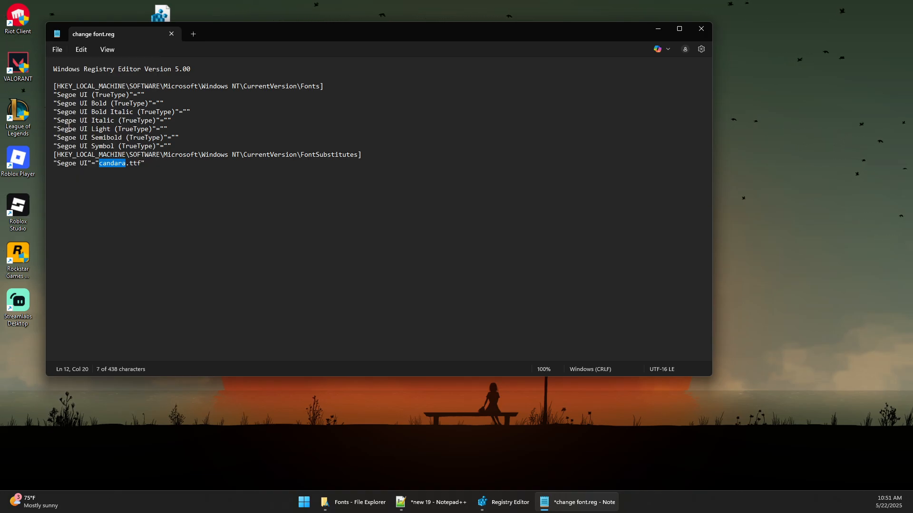
left_click(172, 34)
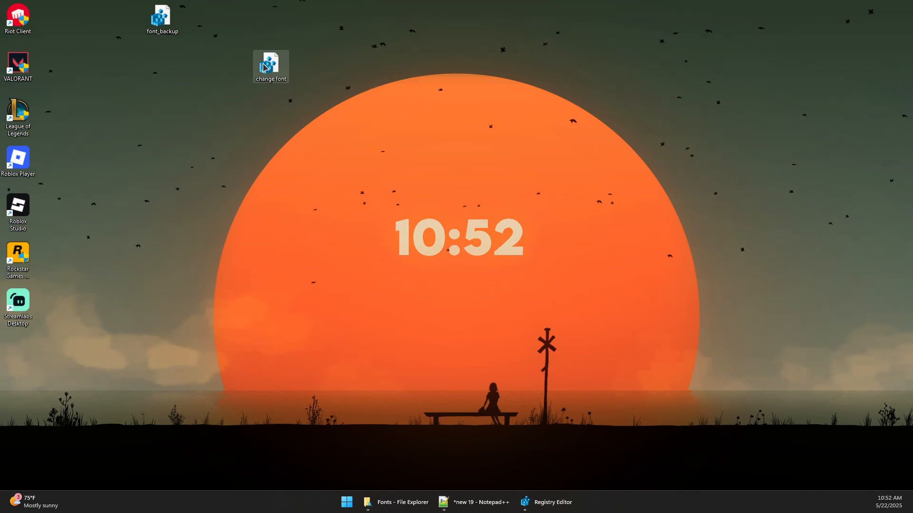
right_click(276, 70)
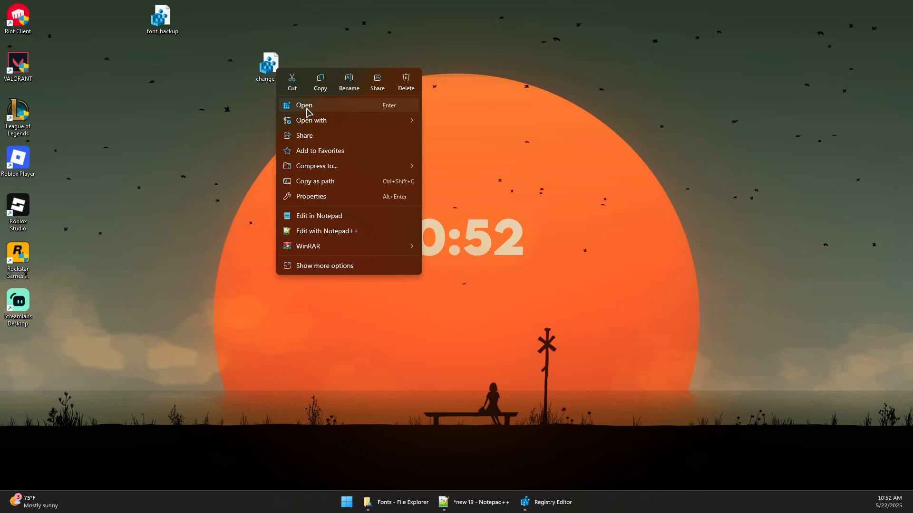
left_click(207, 91)
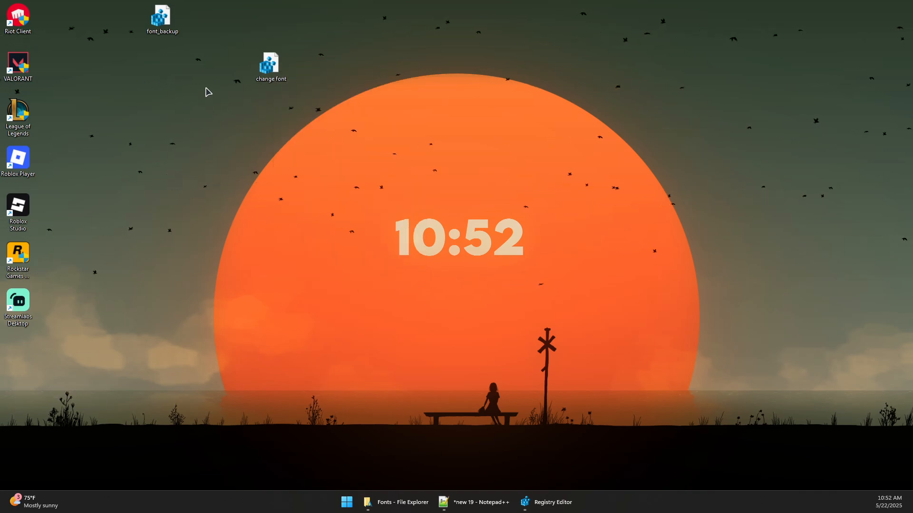
left_click_drag(346, 105, 245, 71)
left_click(244, 85)
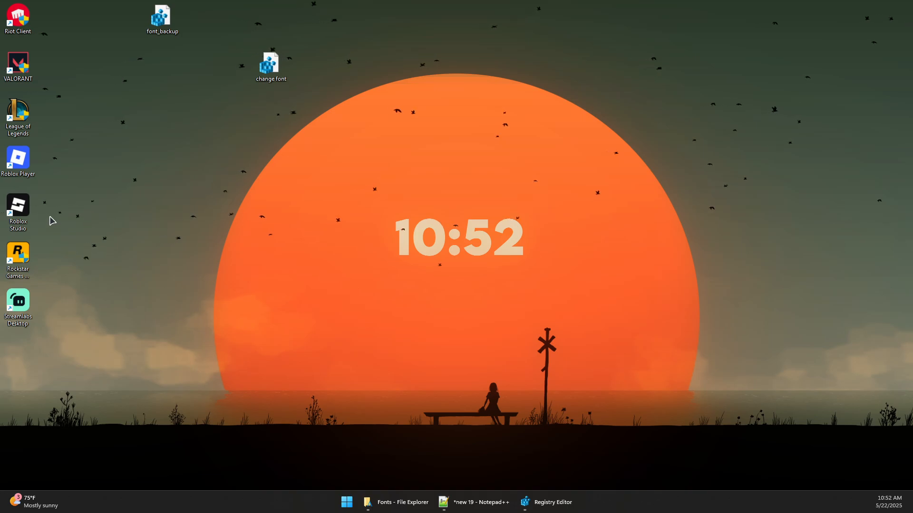
right_click(162, 18)
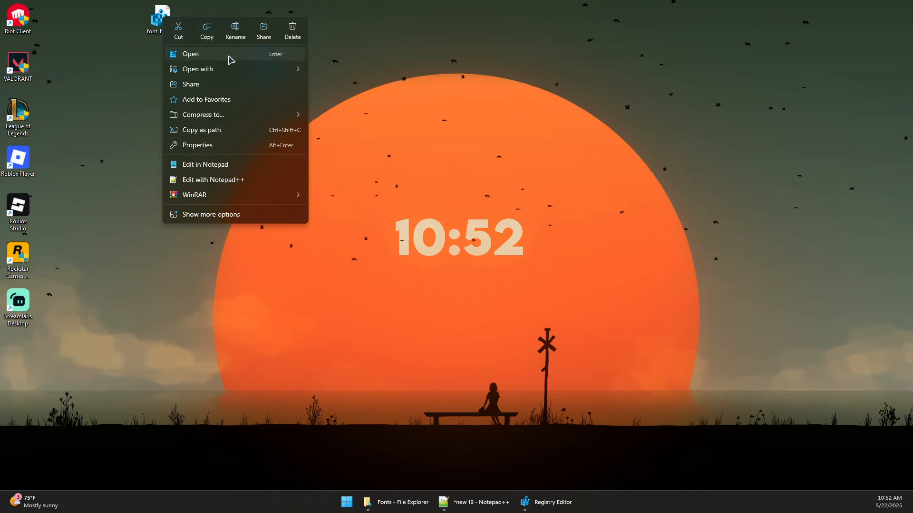
left_click(112, 58)
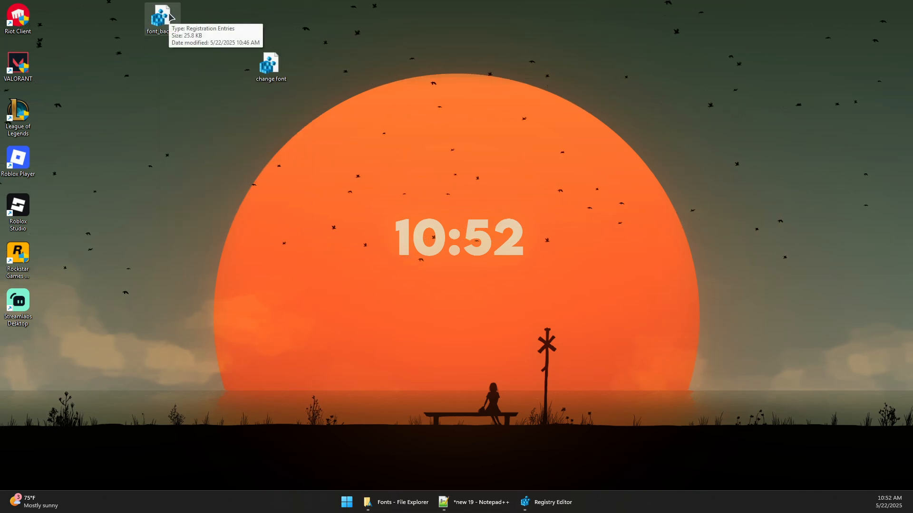
left_click_drag(221, 98, 133, 43)
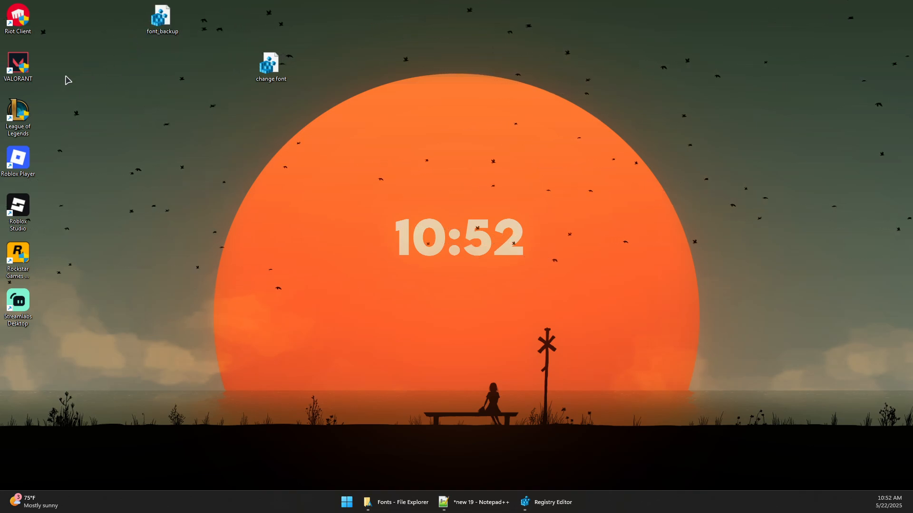
left_click_drag(191, 60, 153, 69)
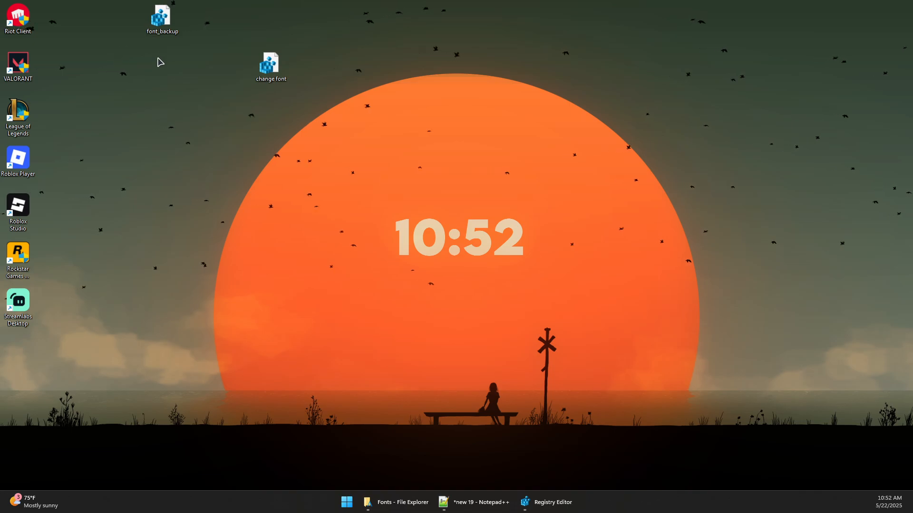